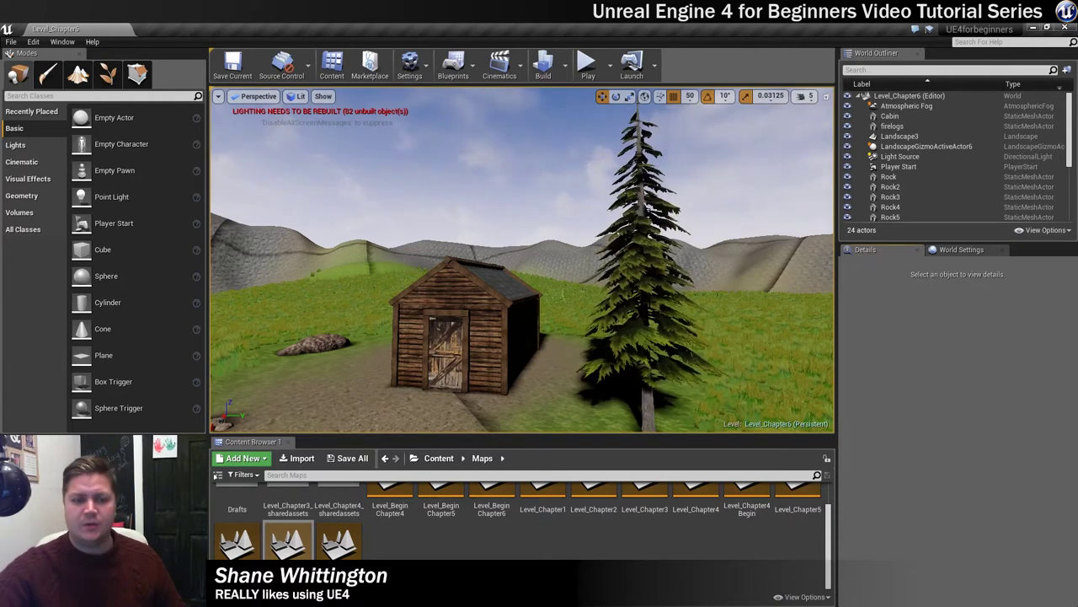
Delete the large tree standing beside the cabin.
{"action": "left_click", "coordinate": [642, 277]}
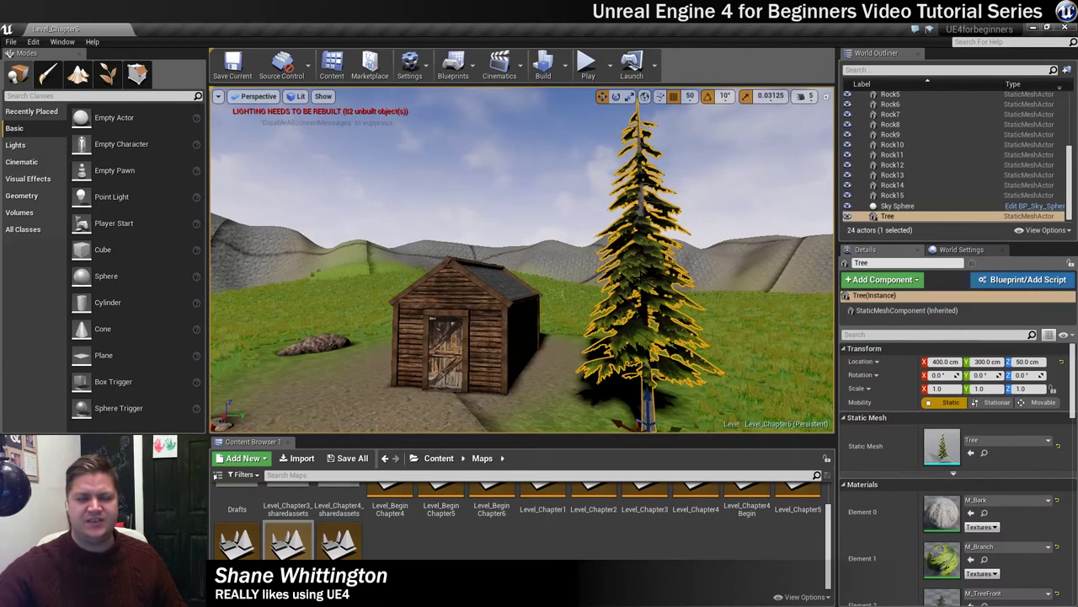
{"action": "key", "text": "Delete"}
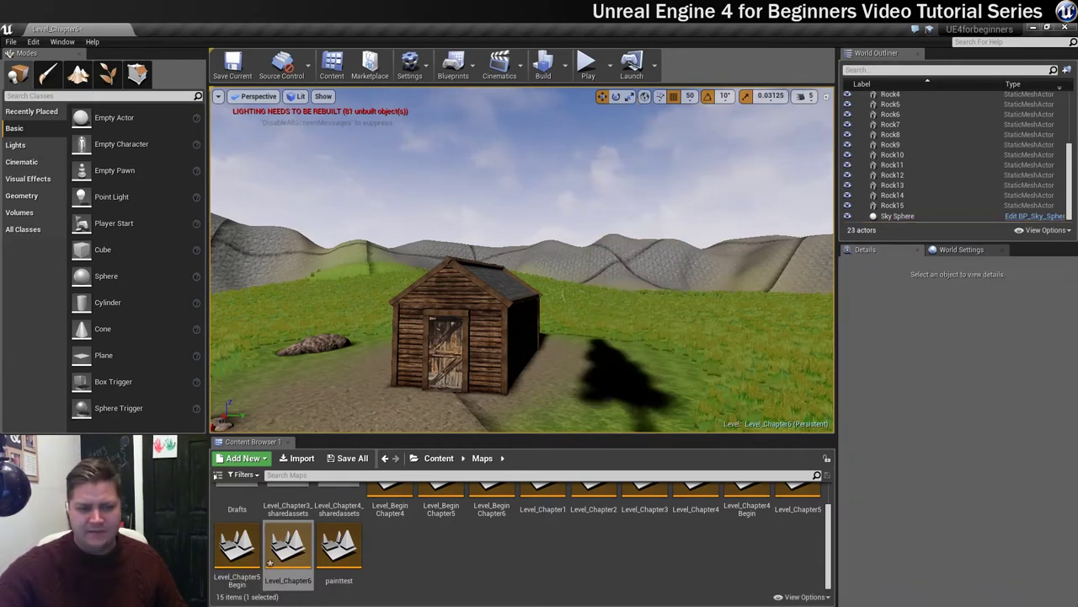
{"action": "right_click_drag", "start_coordinate": [690, 350], "coordinate": [472, 388]}
{"action": "mouse_move", "coordinate": [693, 348]}
{"action": "right_mouse_down"}
{"action": "mouse_move", "coordinate": [784, 347]}
{"action": "mouse_move", "coordinate": [693, 348]}
{"action": "right_mouse_up"}
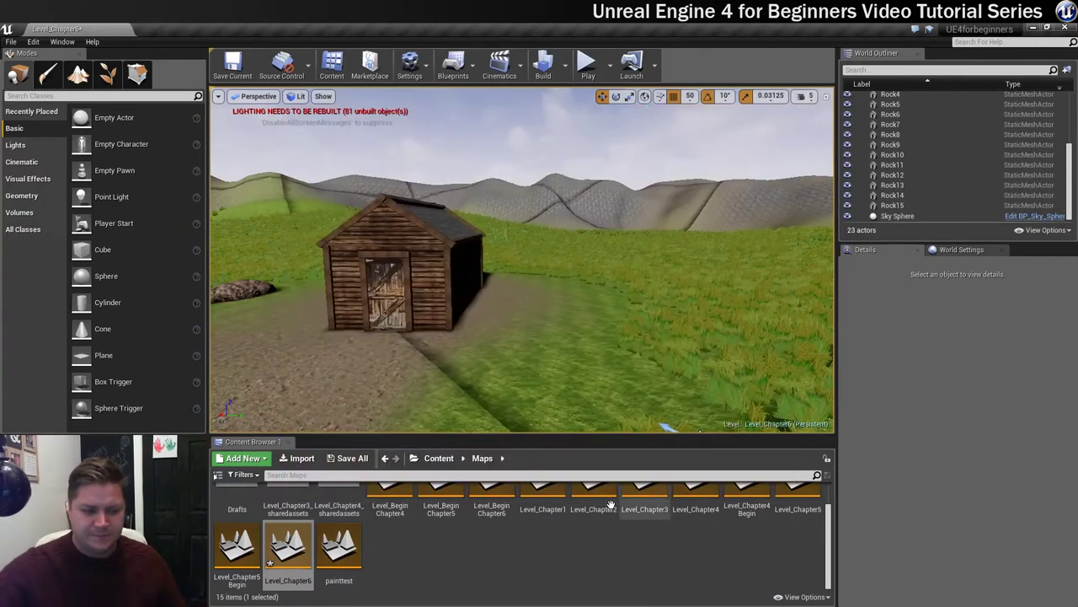
{"action": "right_click_drag", "start_coordinate": [668, 427], "coordinate": [565, 427]}
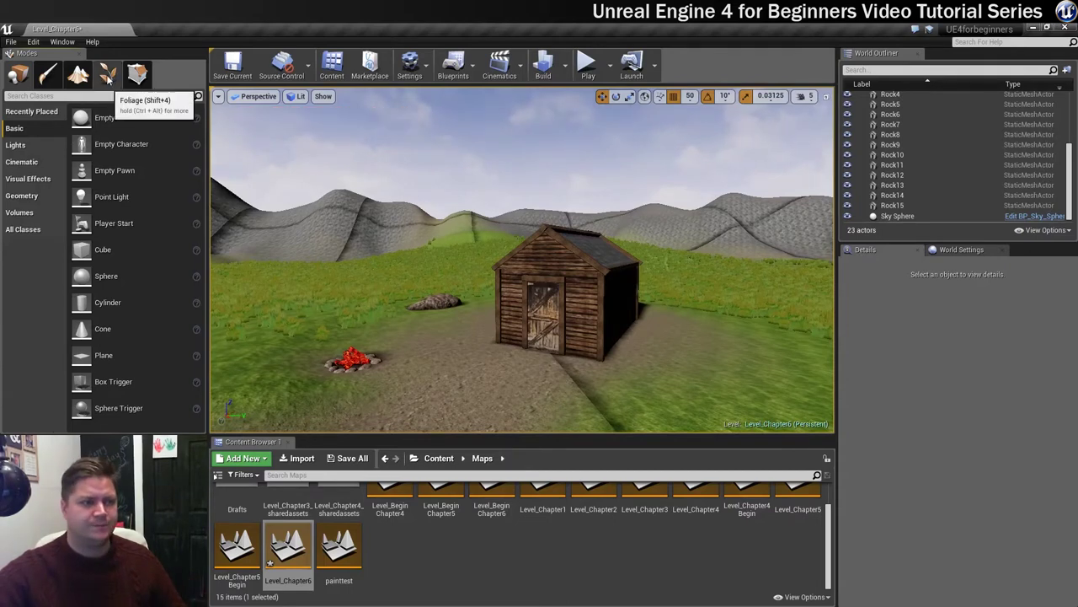
Switch to foliage painting and add the Tree mesh from the Geometry folder as a foliage type.
{"action": "left_click", "coordinate": [107, 75]}
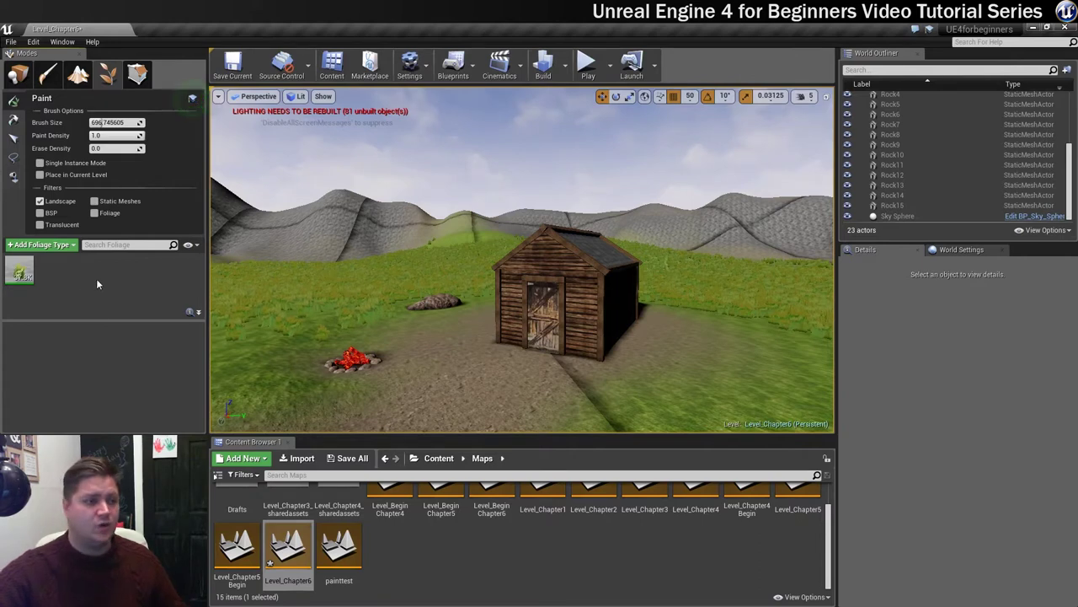
{"action": "left_click", "coordinate": [11, 263]}
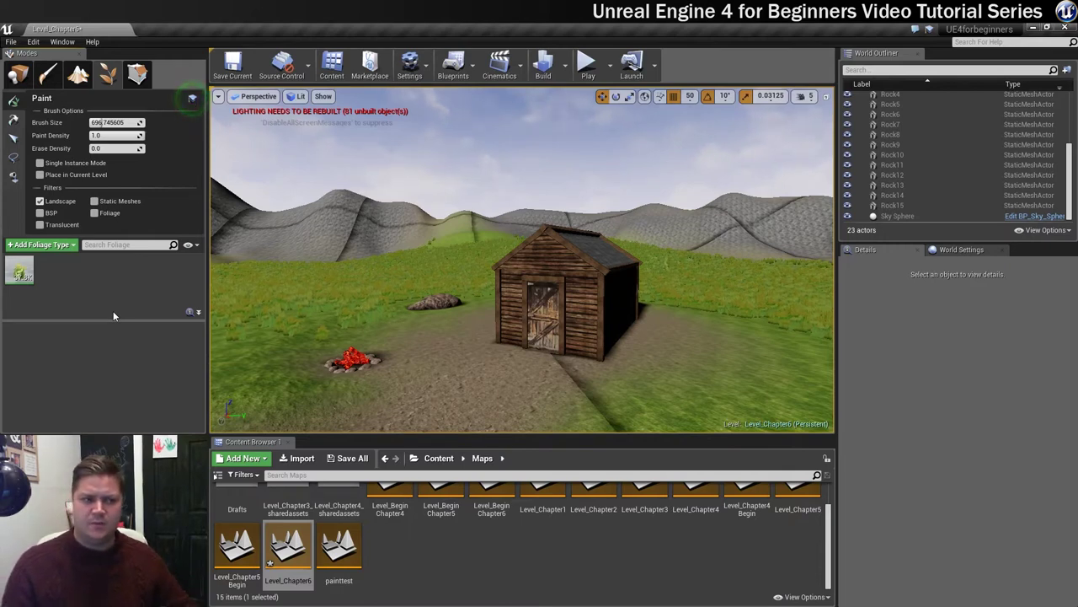
{"action": "left_click", "coordinate": [439, 458]}
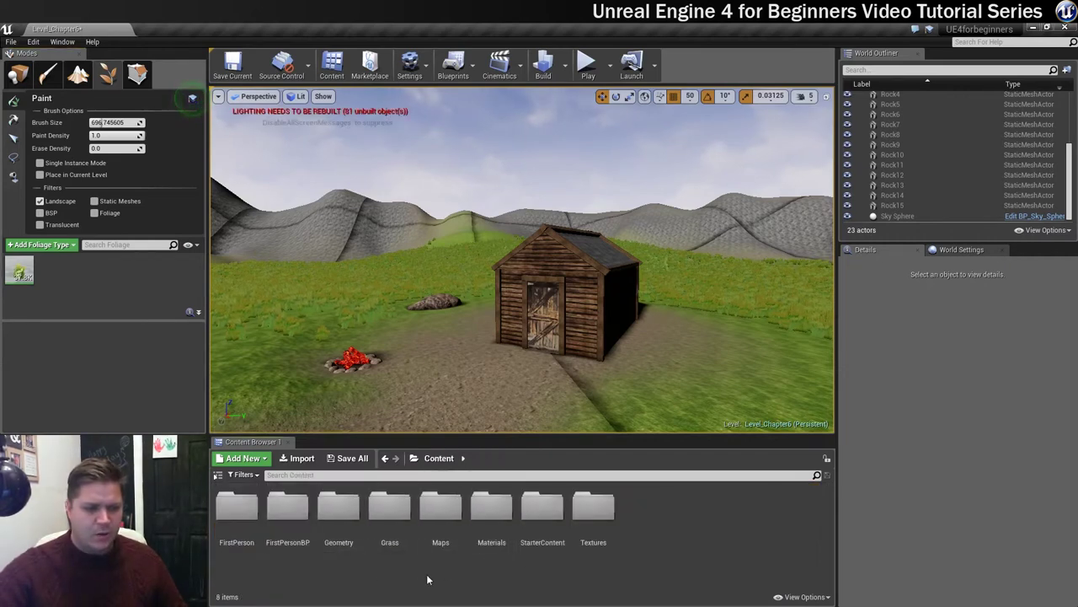
{"action": "double_click", "coordinate": [338, 509]}
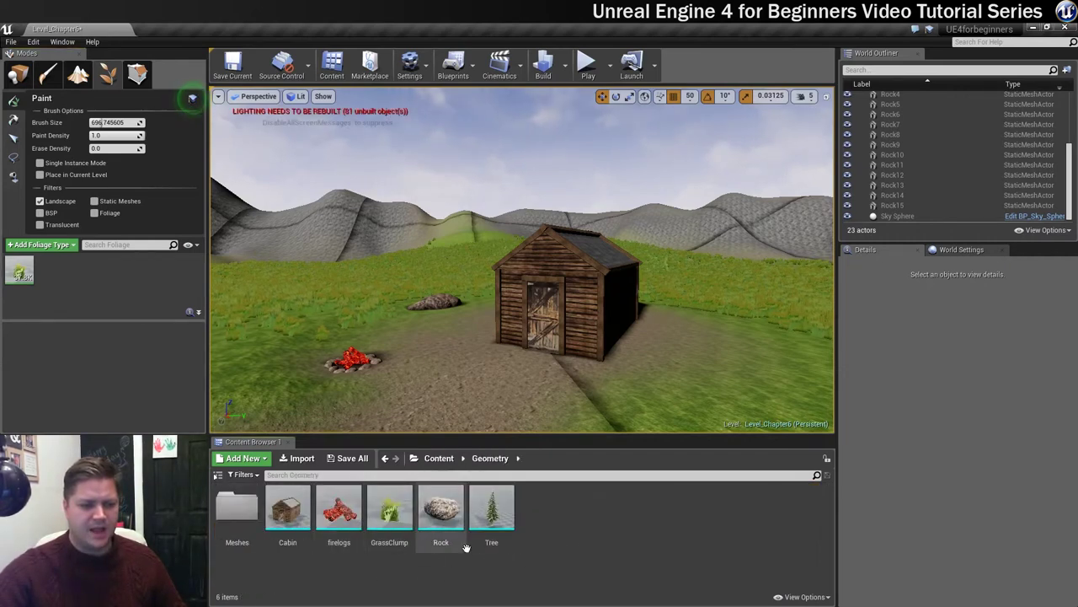
{"action": "left_click_drag", "start_coordinate": [492, 510], "coordinate": [91, 281]}
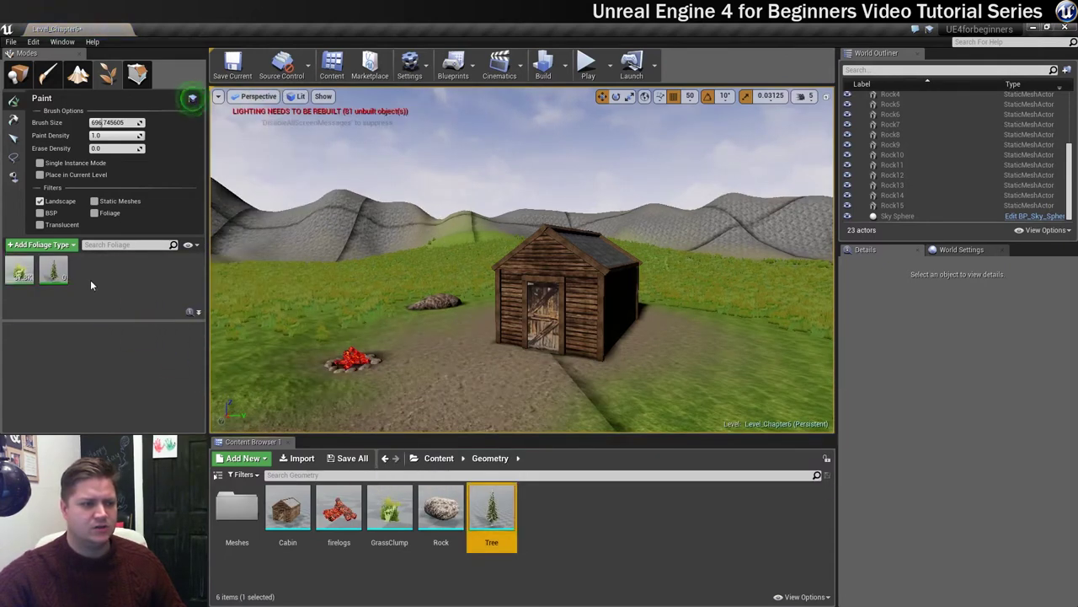
Set the Tree foliage type's density to 4 and its radius to 600.
{"action": "left_click", "coordinate": [52, 269]}
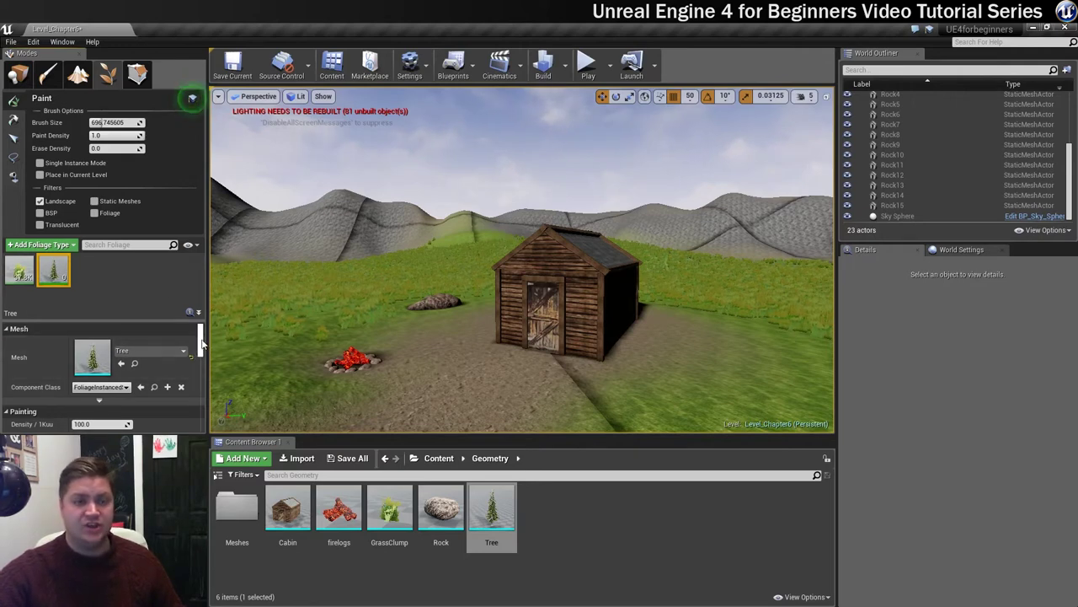
{"action": "scroll", "coordinate": [200, 341], "scroll_direction": "down", "scroll_amount": 3}
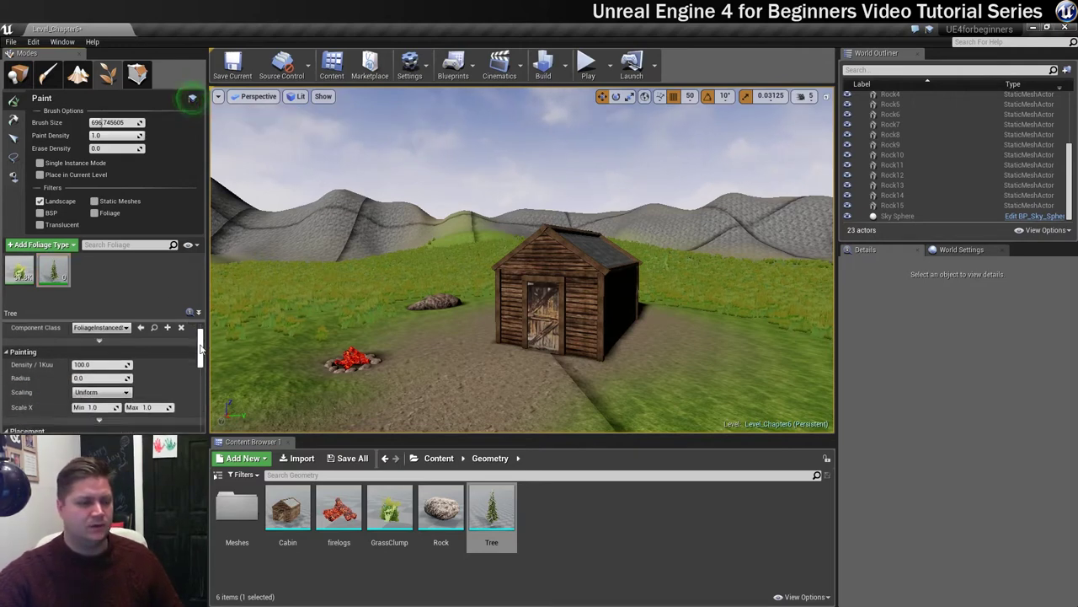
{"action": "scroll", "coordinate": [200, 345], "scroll_direction": "up", "scroll_amount": 3}
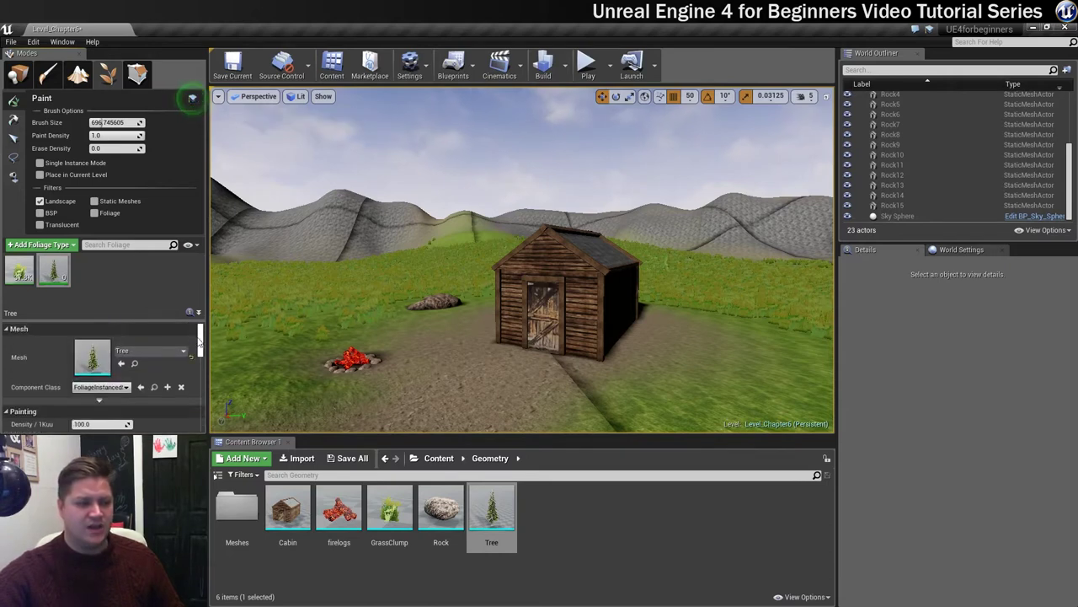
{"action": "scroll", "coordinate": [201, 341], "scroll_direction": "down", "scroll_amount": 3}
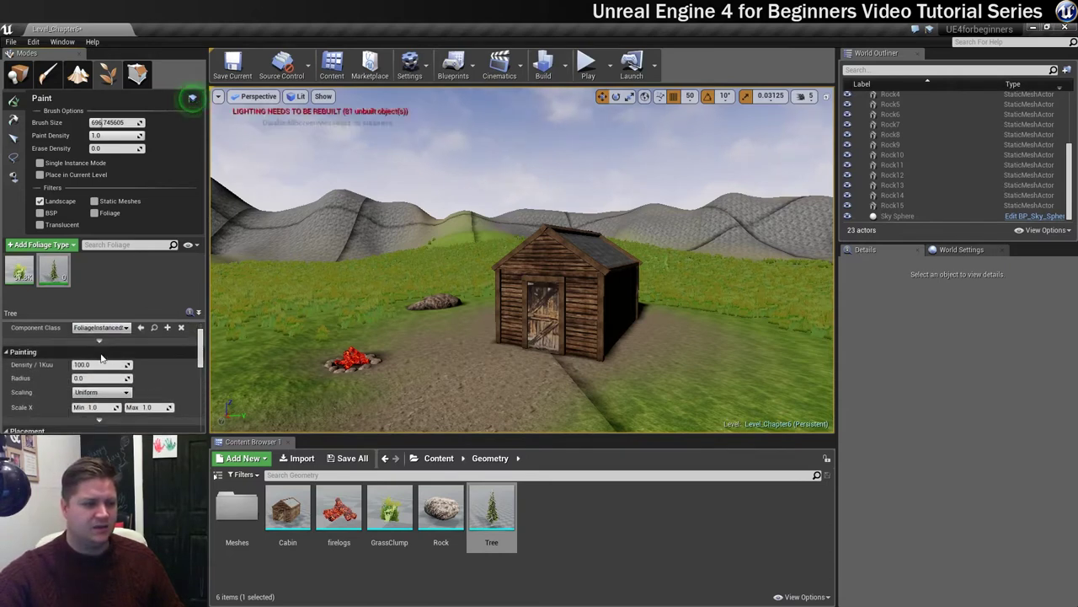
{"action": "left_click", "coordinate": [93, 364]}
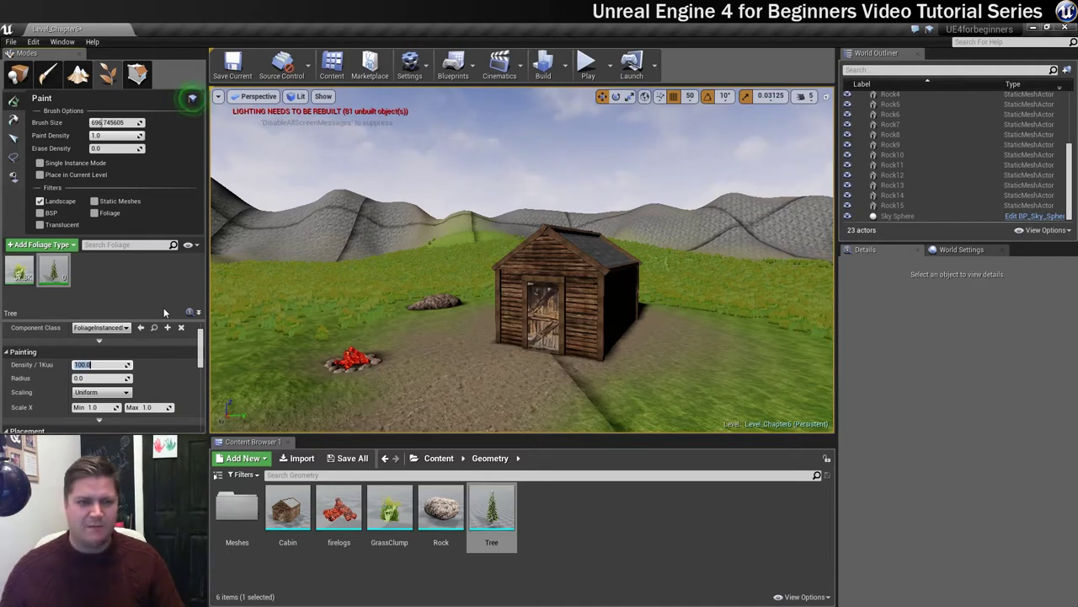
{"action": "type", "text": "4"}
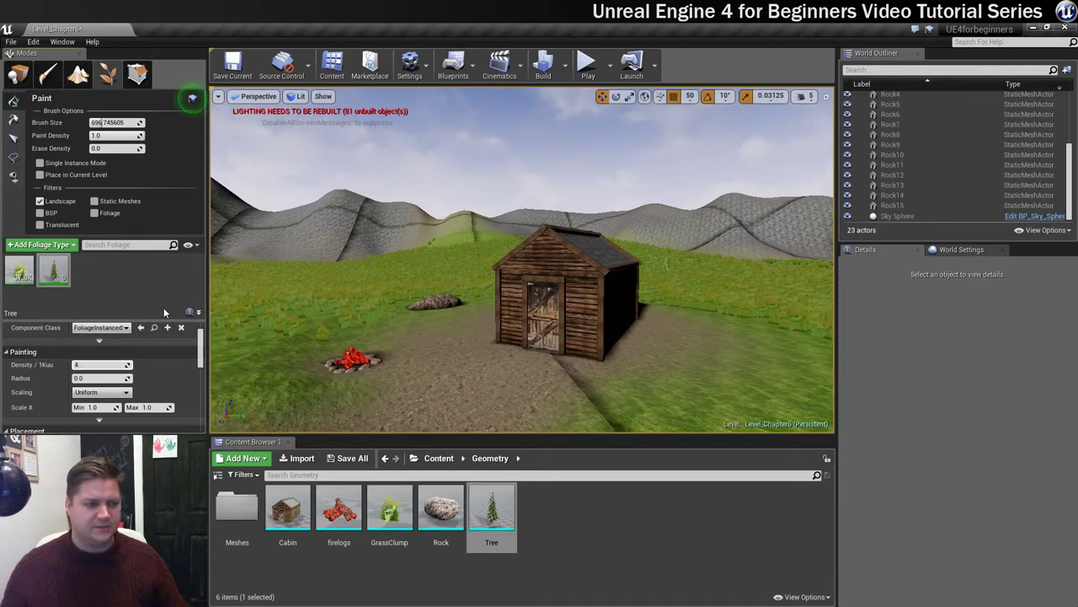
{"action": "key", "text": "Return"}
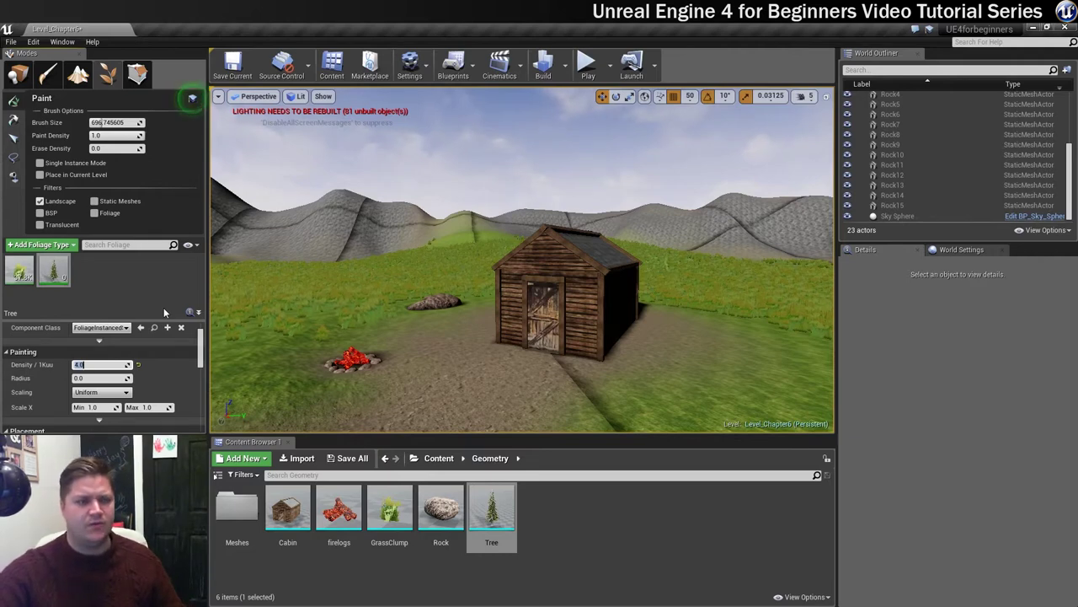
{"action": "left_click", "coordinate": [118, 377]}
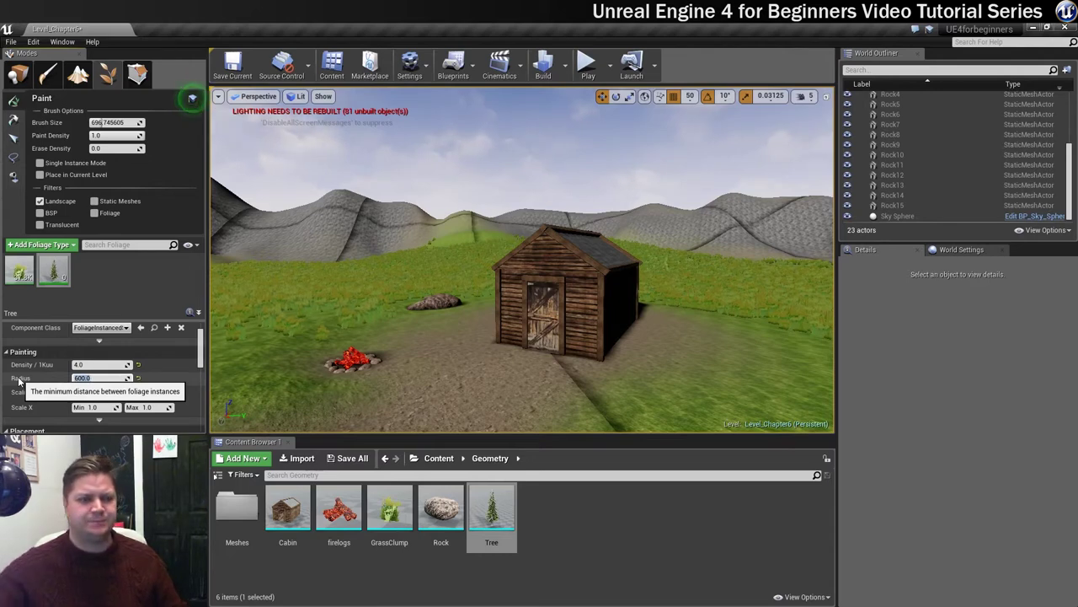
Set the Tree foliage's Scale X range to a minimum of 0.6 and a maximum of 1.7.
{"action": "scroll", "coordinate": [18, 380], "scroll_direction": "down", "scroll_amount": 1}
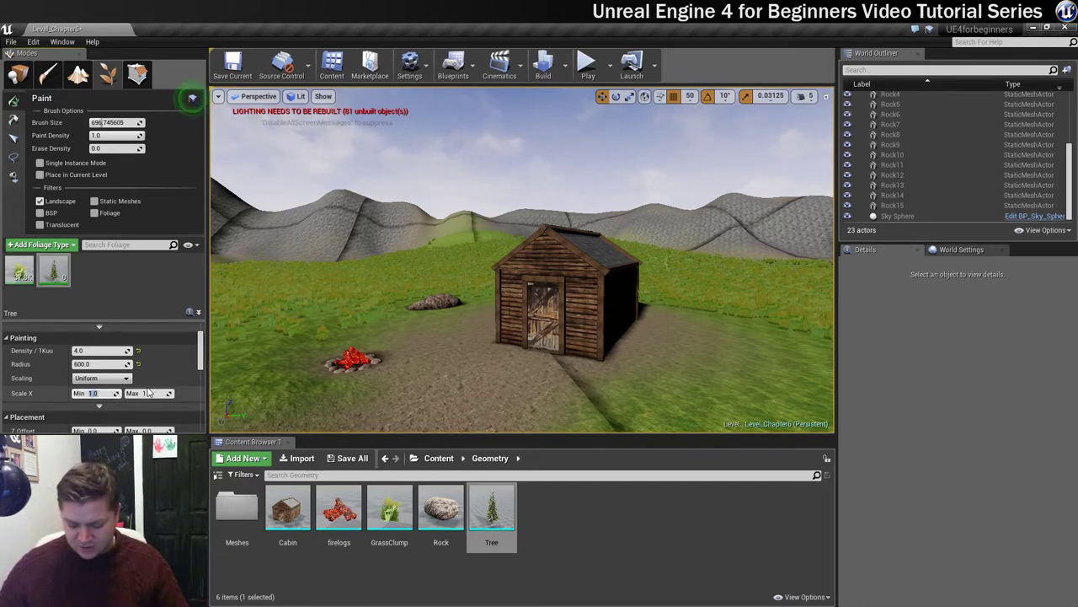
{"action": "type", "text": "0.8"}
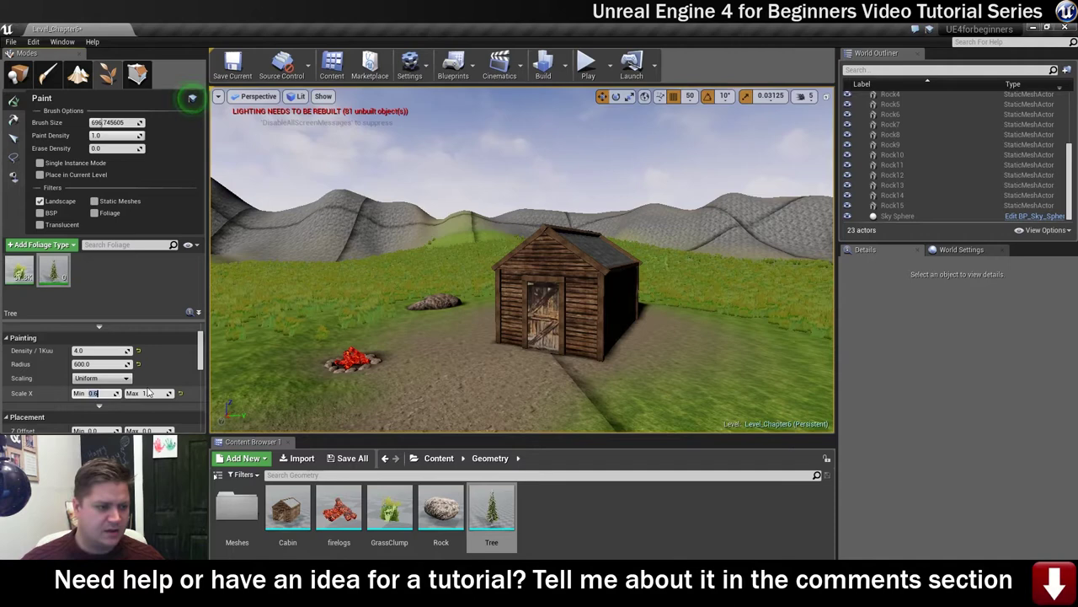
{"action": "left_click", "coordinate": [147, 393]}
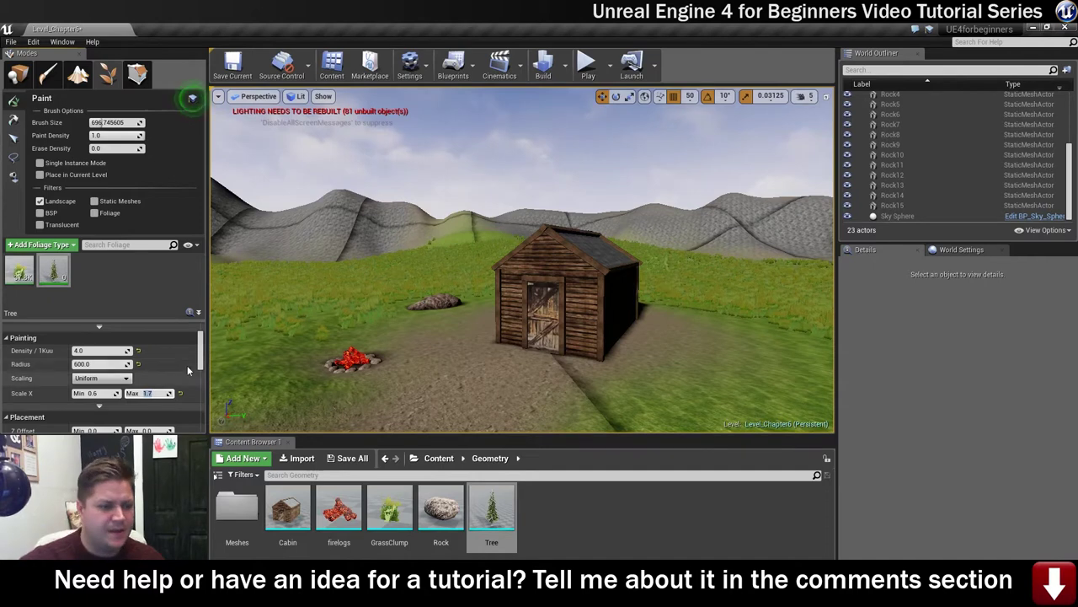
Set the Tree foliage's Z Offset to minimum -40 and maximum -10, and turn off Align to Normal.
{"action": "left_click_drag", "start_coordinate": [201, 353], "coordinate": [199, 366]}
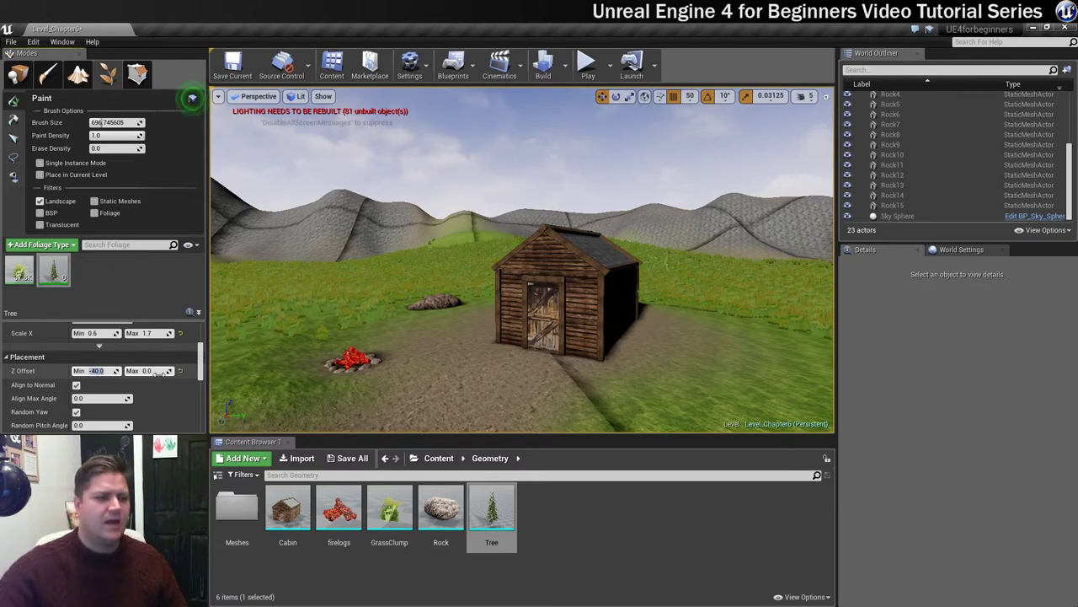
{"action": "left_click", "coordinate": [150, 371]}
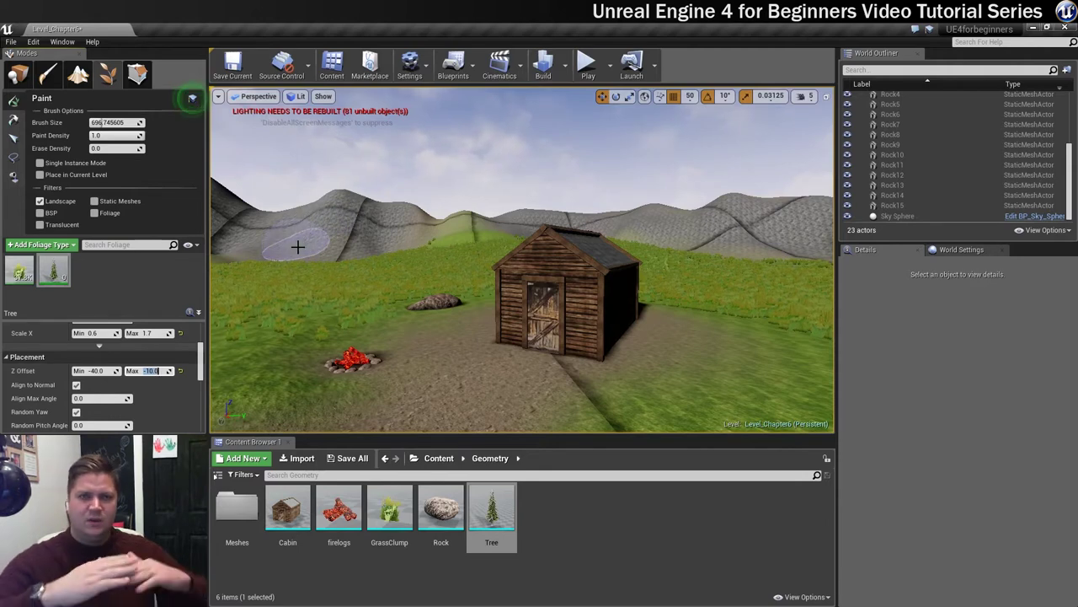
{"action": "left_click", "coordinate": [201, 363]}
{"action": "left_click_drag", "start_coordinate": [201, 367], "coordinate": [201, 369]}
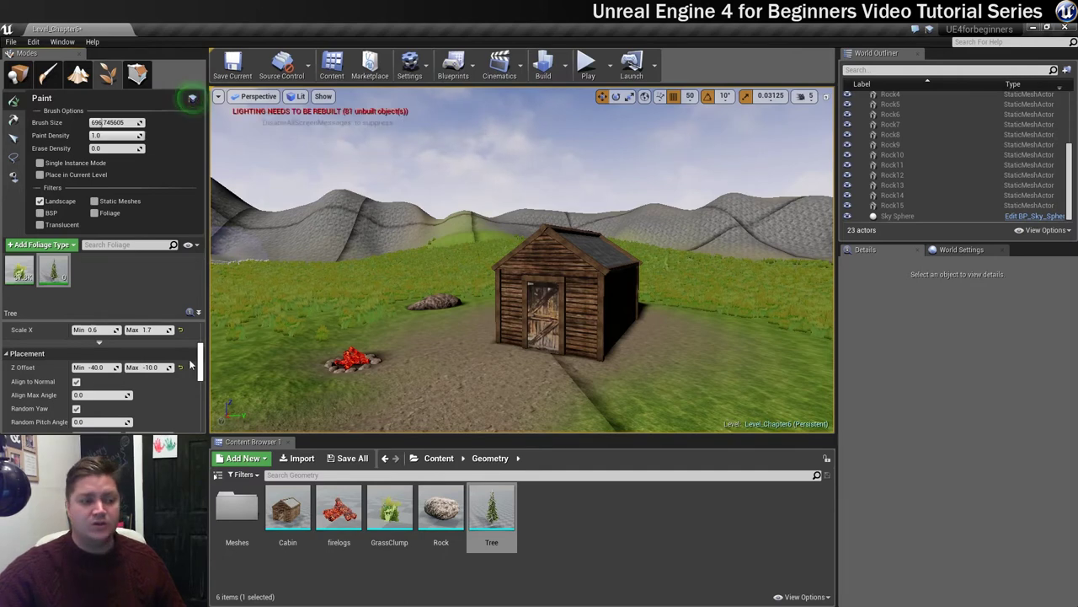
{"action": "left_click", "coordinate": [77, 381]}
{"action": "left_click_drag", "start_coordinate": [201, 363], "coordinate": [202, 411]}
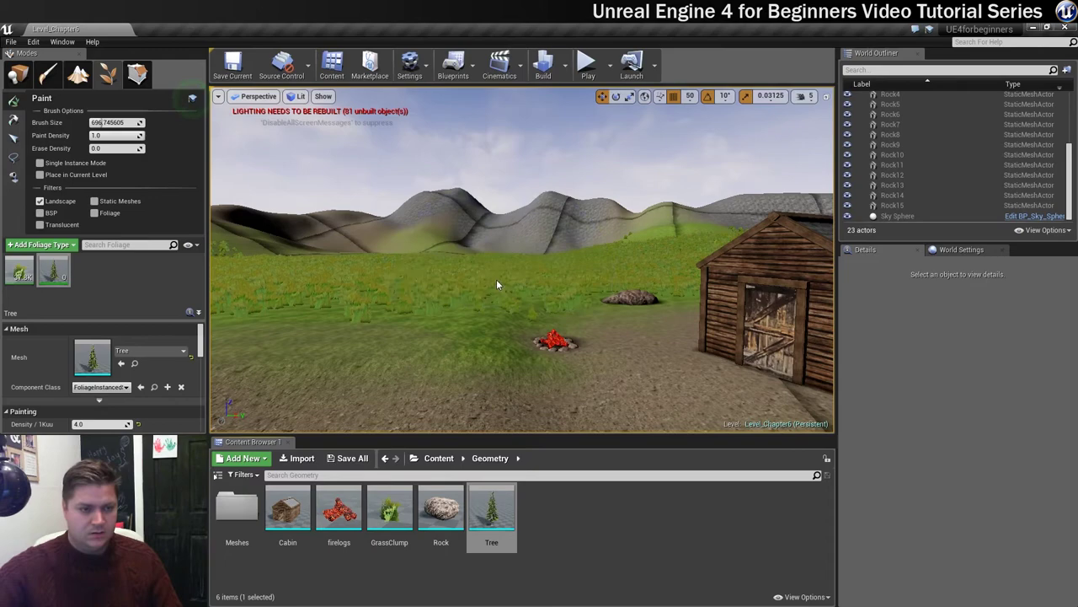
Paint trees across the grassy slopes below the grey rocky mountain.
{"action": "key", "text": "e"}
{"action": "right_click_drag", "start_coordinate": [504, 315], "coordinate": [505, 266]}
{"action": "mouse_move", "coordinate": [489, 375]}
{"action": "right_mouse_down"}
{"action": "mouse_move", "coordinate": [489, 393]}
{"action": "mouse_move", "coordinate": [434, 433]}
{"action": "right_mouse_up"}
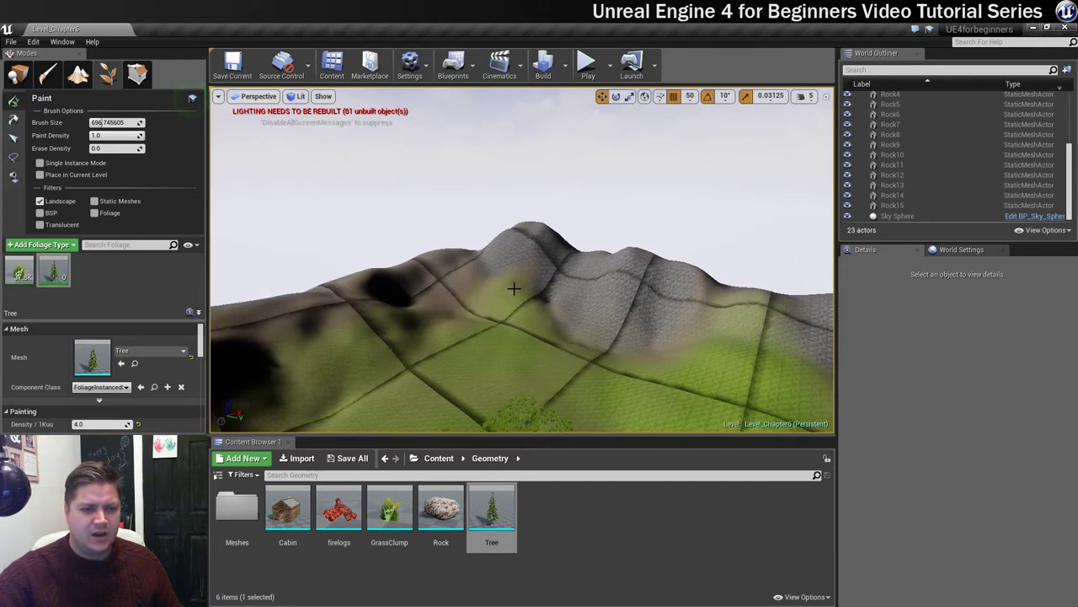
{"action": "mouse_move", "coordinate": [514, 289]}
{"action": "left_mouse_down"}
{"action": "mouse_move", "coordinate": [543, 328]}
{"action": "mouse_move", "coordinate": [447, 291]}
{"action": "mouse_move", "coordinate": [421, 300]}
{"action": "mouse_move", "coordinate": [445, 318]}
{"action": "mouse_move", "coordinate": [426, 337]}
{"action": "mouse_move", "coordinate": [385, 357]}
{"action": "mouse_move", "coordinate": [360, 333]}
{"action": "left_mouse_up"}
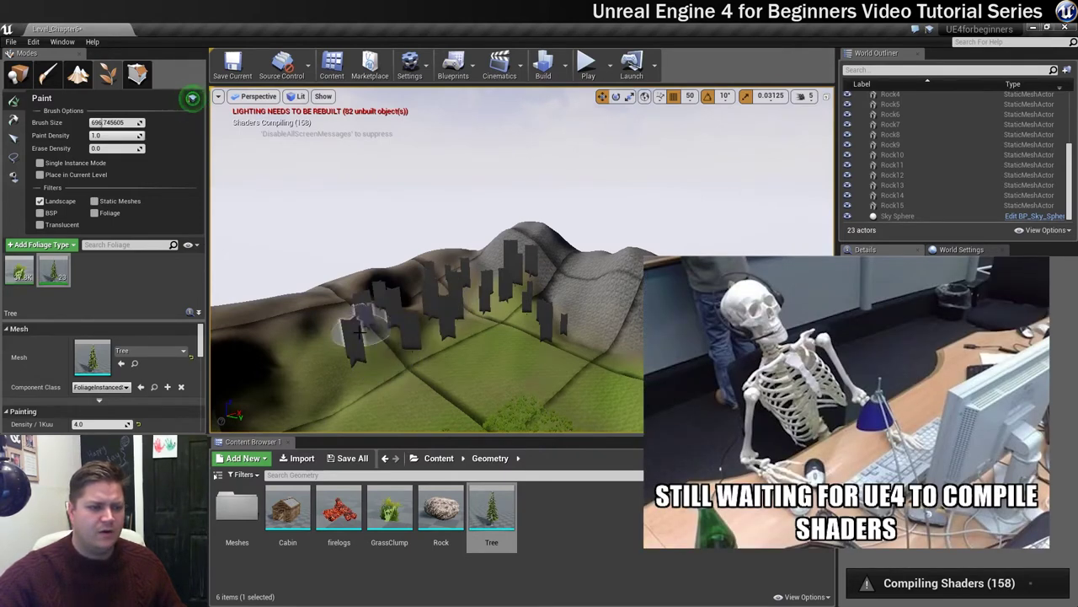
{"action": "right_click_drag", "start_coordinate": [396, 341], "coordinate": [278, 371]}
{"action": "mouse_move", "coordinate": [455, 295]}
{"action": "left_mouse_down"}
{"action": "mouse_move", "coordinate": [429, 326]}
{"action": "mouse_move", "coordinate": [428, 349]}
{"action": "mouse_move", "coordinate": [373, 365]}
{"action": "mouse_move", "coordinate": [348, 312]}
{"action": "mouse_move", "coordinate": [299, 354]}
{"action": "left_mouse_up"}
Extend the painted trees along the brown hillside between the dirt path and the grey mountain.
{"action": "right_click_drag", "start_coordinate": [503, 336], "coordinate": [383, 336]}
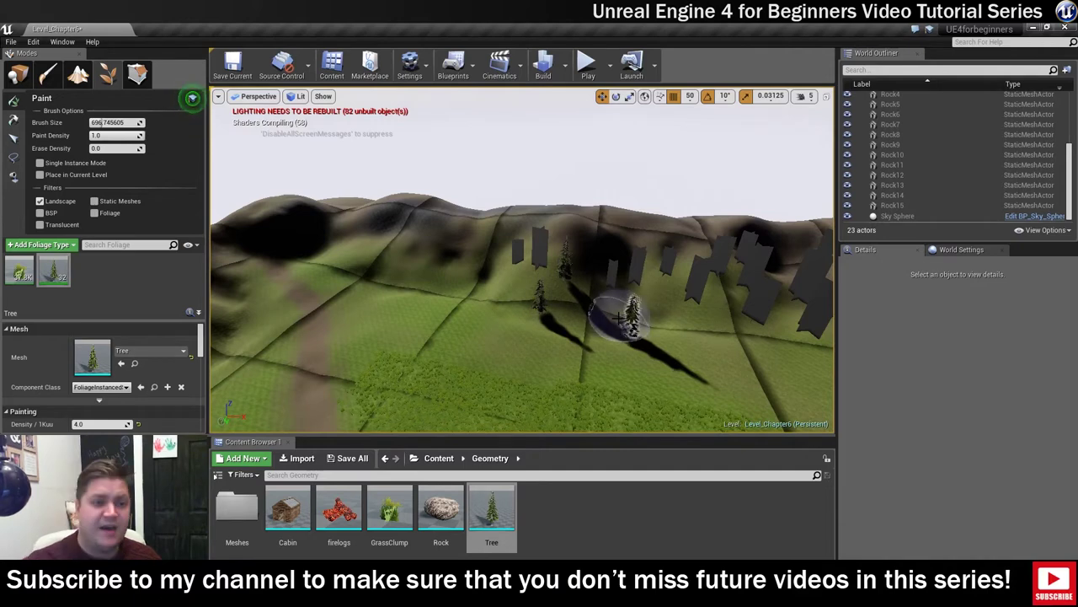
{"action": "mouse_move", "coordinate": [620, 316]}
{"action": "left_mouse_down"}
{"action": "mouse_move", "coordinate": [535, 313]}
{"action": "mouse_move", "coordinate": [475, 260]}
{"action": "mouse_move", "coordinate": [483, 266]}
{"action": "left_mouse_up"}
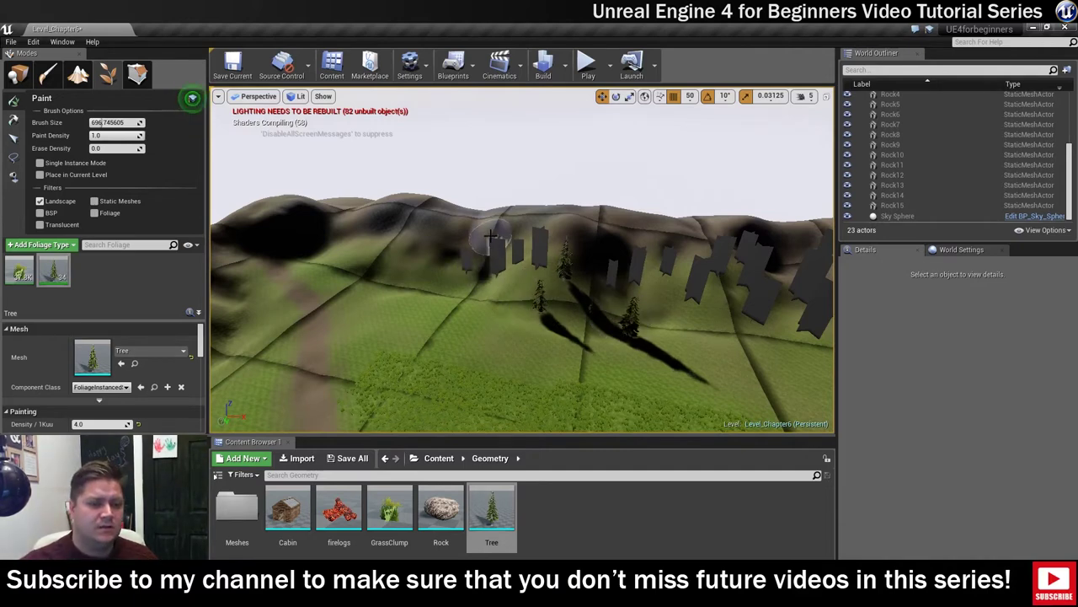
{"action": "mouse_move", "coordinate": [468, 253]}
{"action": "left_mouse_down"}
{"action": "mouse_move", "coordinate": [413, 280]}
{"action": "mouse_move", "coordinate": [361, 249]}
{"action": "left_mouse_up"}
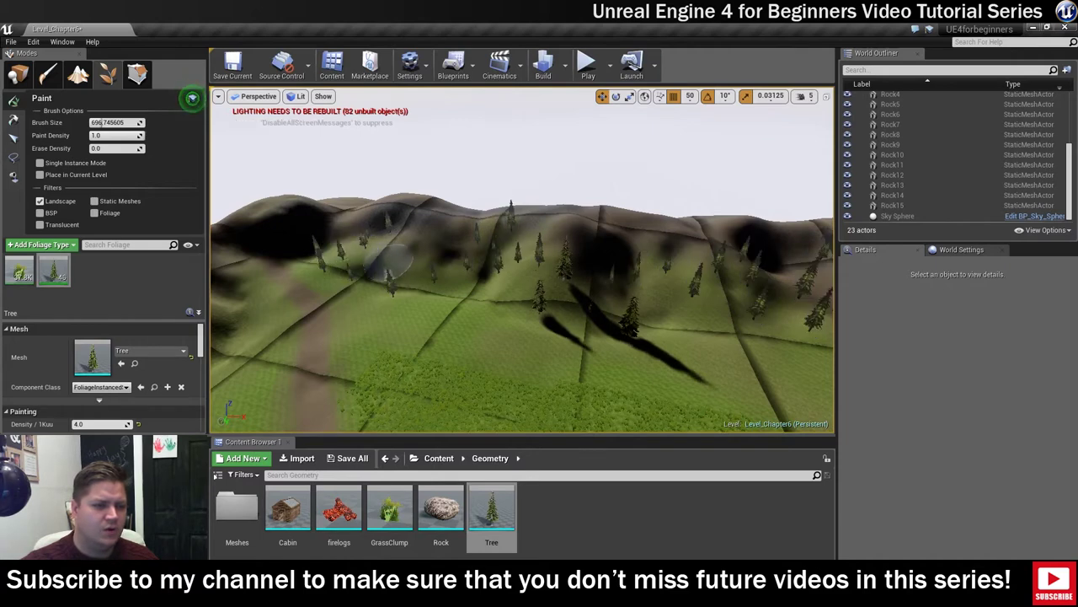
{"action": "right_click_drag", "start_coordinate": [388, 259], "coordinate": [391, 261]}
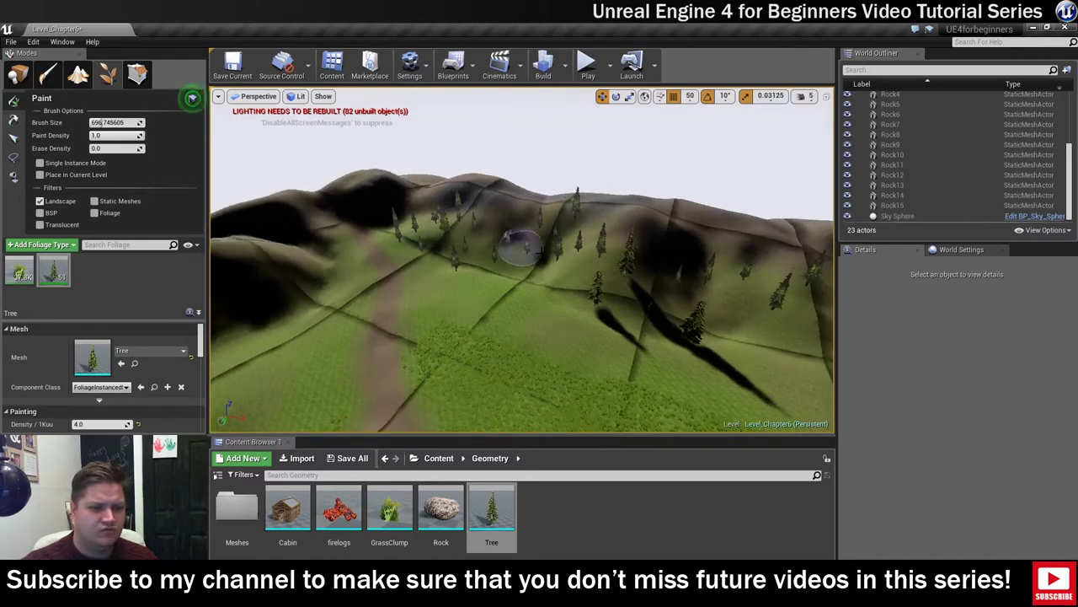
{"action": "right_click_drag", "start_coordinate": [513, 279], "coordinate": [527, 277]}
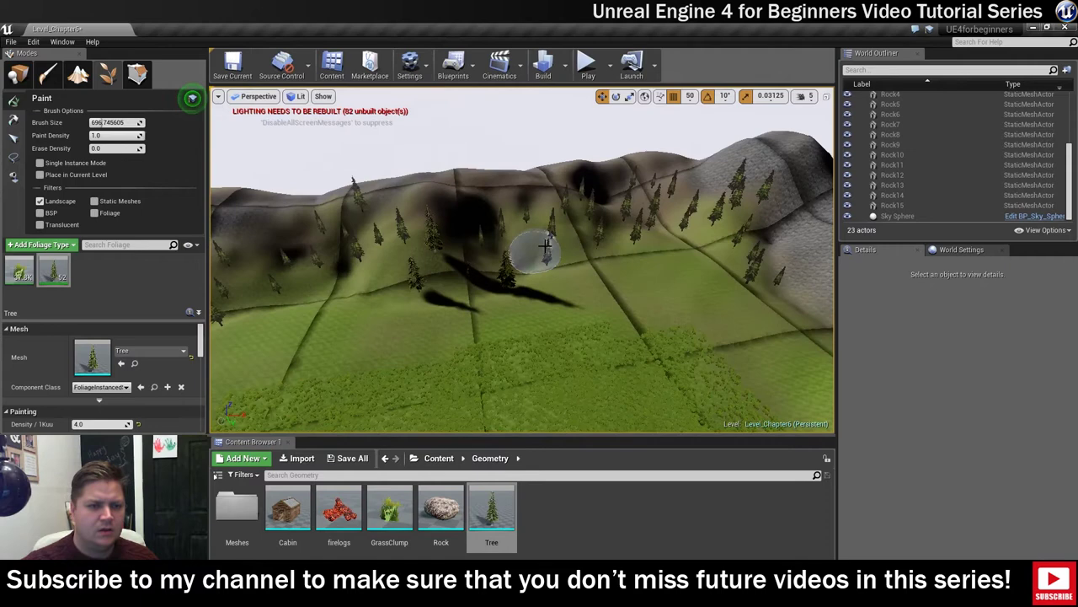
{"action": "left_click", "coordinate": [726, 233]}
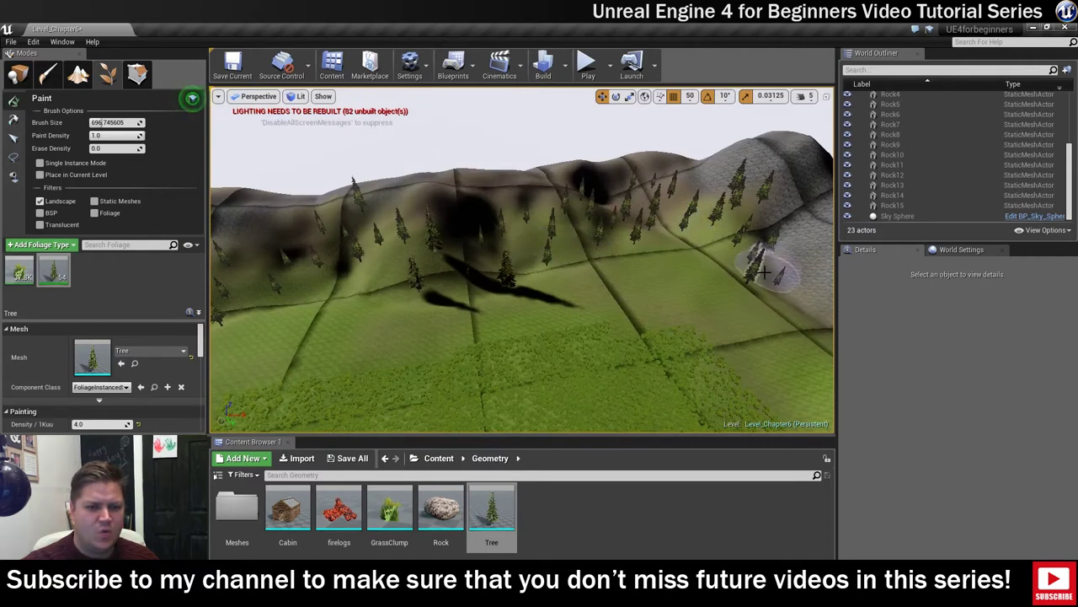
Paint trees along the brown hill ridge and beside the far end of the dirt path.
{"action": "right_click_drag", "start_coordinate": [638, 241], "coordinate": [706, 166]}
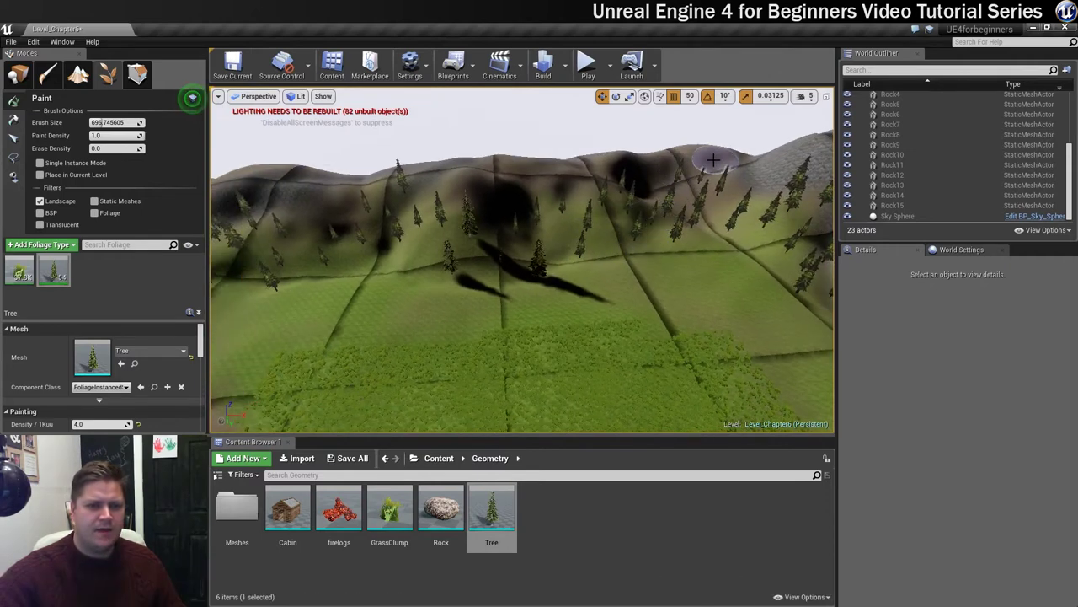
{"action": "left_click_drag", "start_coordinate": [713, 160], "coordinate": [493, 184]}
{"action": "mouse_move", "coordinate": [517, 218]}
{"action": "right_mouse_down"}
{"action": "mouse_move", "coordinate": [362, 202]}
{"action": "mouse_move", "coordinate": [375, 161]}
{"action": "right_mouse_up"}
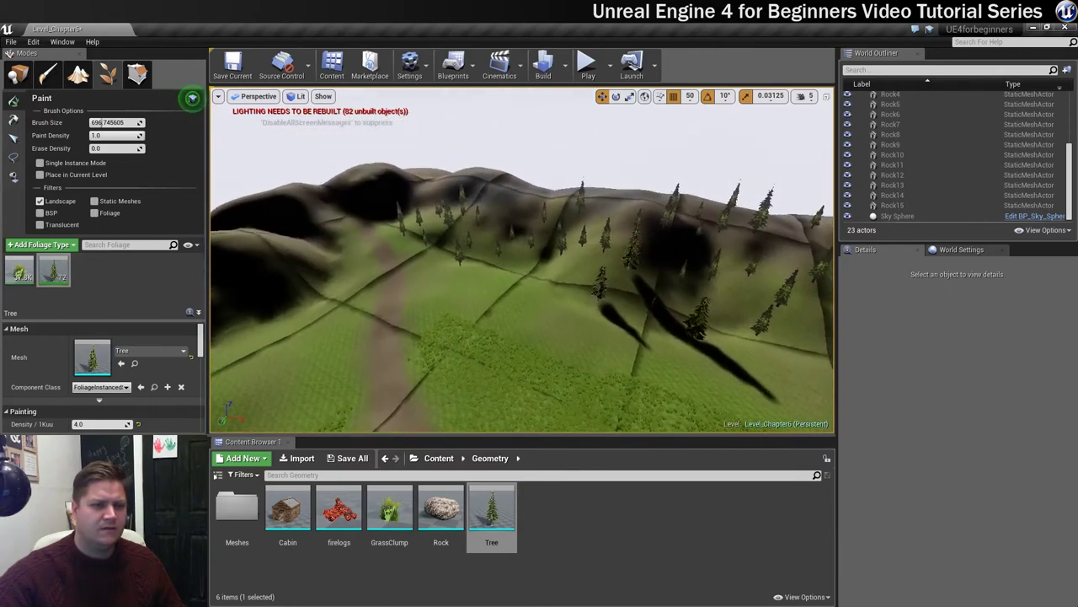
{"action": "right_click_drag", "start_coordinate": [421, 211], "coordinate": [453, 261]}
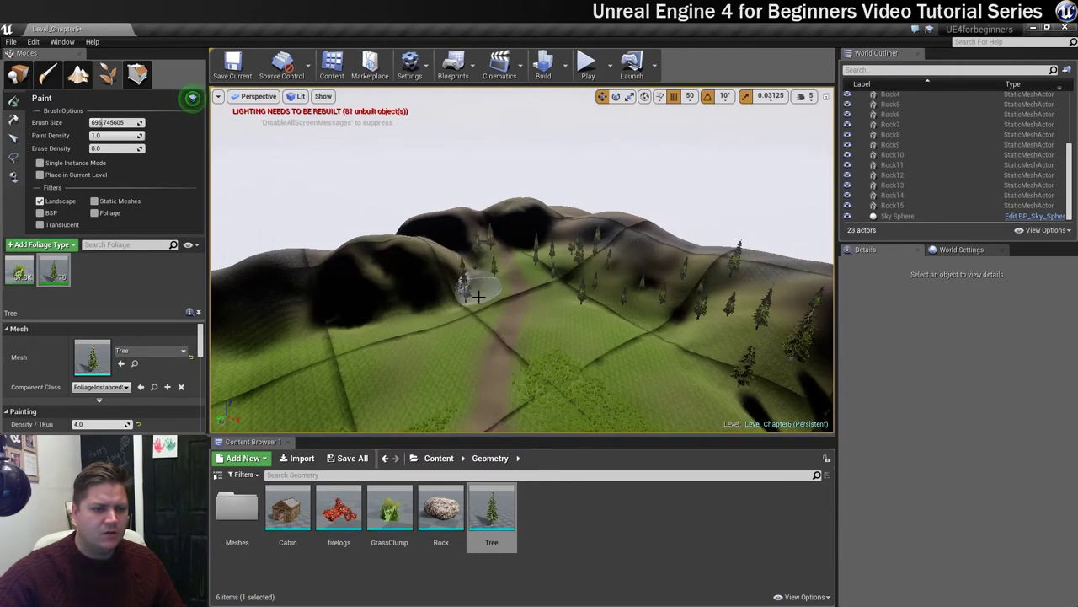
{"action": "mouse_move", "coordinate": [473, 310]}
{"action": "left_mouse_down"}
{"action": "mouse_move", "coordinate": [446, 329]}
{"action": "mouse_move", "coordinate": [460, 316]}
{"action": "left_mouse_up"}
Continue painting trees along the foot of the dark hills and up the green slope beneath the pointed mountain.
{"action": "right_click_drag", "start_coordinate": [459, 315], "coordinate": [425, 320]}
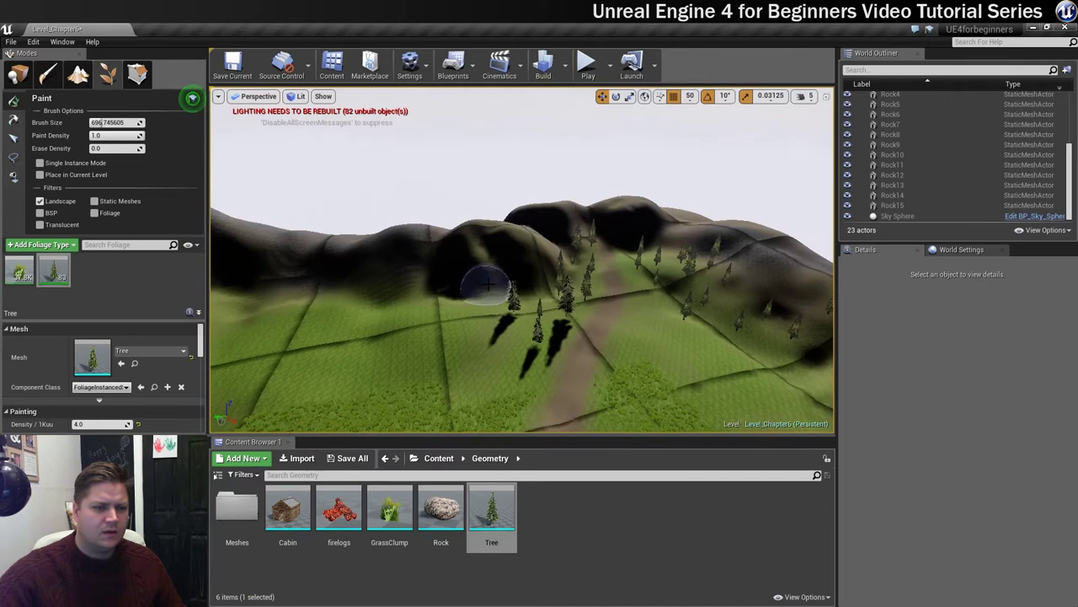
{"action": "mouse_move", "coordinate": [487, 286]}
{"action": "left_mouse_down"}
{"action": "mouse_move", "coordinate": [446, 301]}
{"action": "mouse_move", "coordinate": [405, 286]}
{"action": "left_mouse_up"}
{"action": "mouse_move", "coordinate": [404, 286]}
{"action": "right_mouse_down"}
{"action": "mouse_move", "coordinate": [396, 291]}
{"action": "mouse_move", "coordinate": [433, 258]}
{"action": "mouse_move", "coordinate": [428, 250]}
{"action": "right_mouse_up"}
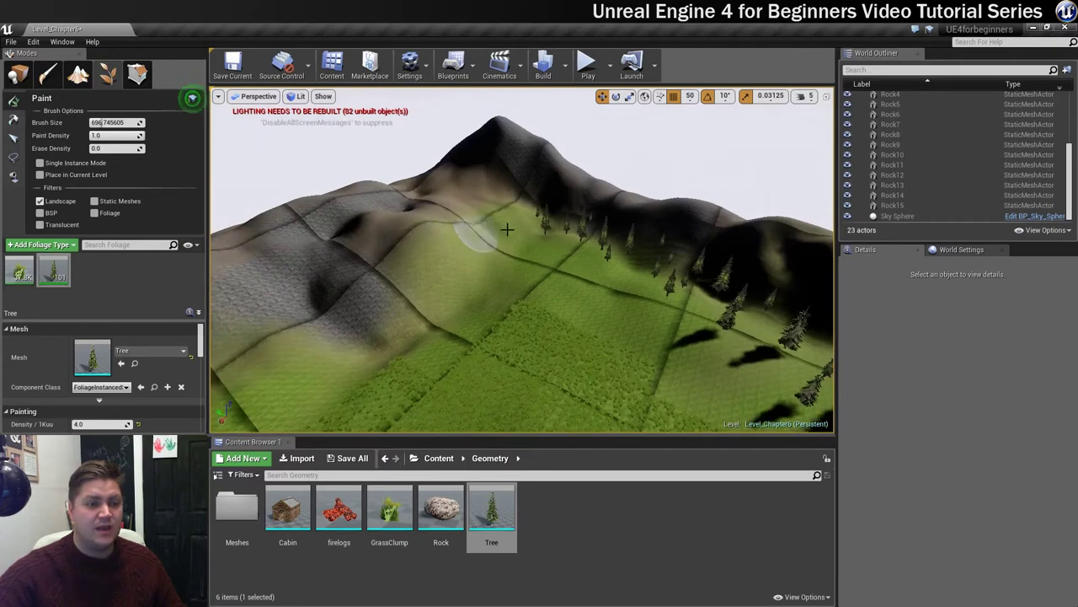
{"action": "mouse_move", "coordinate": [507, 229]}
{"action": "left_mouse_down"}
{"action": "mouse_move", "coordinate": [517, 212]}
{"action": "mouse_move", "coordinate": [452, 186]}
{"action": "mouse_move", "coordinate": [465, 221]}
{"action": "mouse_move", "coordinate": [435, 248]}
{"action": "mouse_move", "coordinate": [441, 289]}
{"action": "mouse_move", "coordinate": [485, 246]}
{"action": "mouse_move", "coordinate": [486, 220]}
{"action": "left_mouse_up"}
Paint trees along the crest and down the slopes of the grey rocky hills, including their grassy lower edge.
{"action": "right_click_drag", "start_coordinate": [526, 229], "coordinate": [389, 232]}
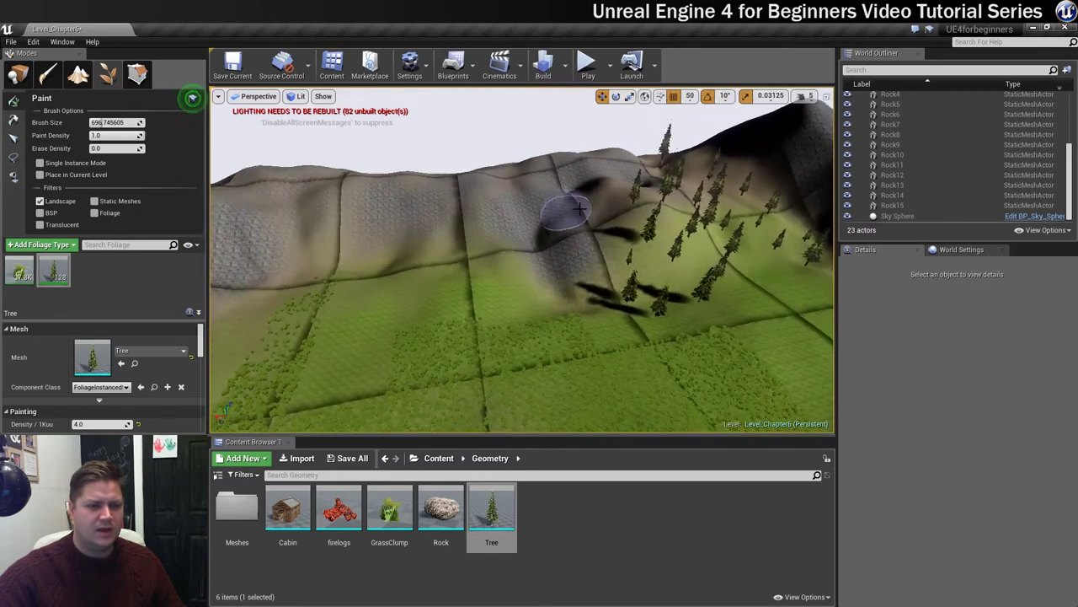
{"action": "left_click_drag", "start_coordinate": [604, 204], "coordinate": [612, 211]}
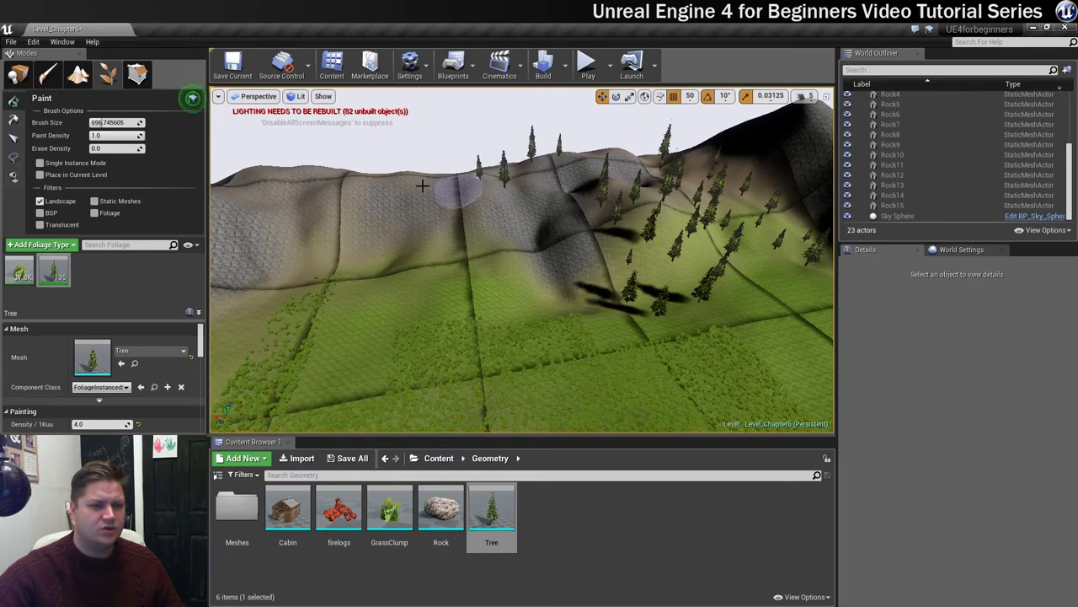
{"action": "mouse_move", "coordinate": [345, 177]}
{"action": "left_mouse_down"}
{"action": "mouse_move", "coordinate": [325, 200]}
{"action": "mouse_move", "coordinate": [347, 255]}
{"action": "left_mouse_up"}
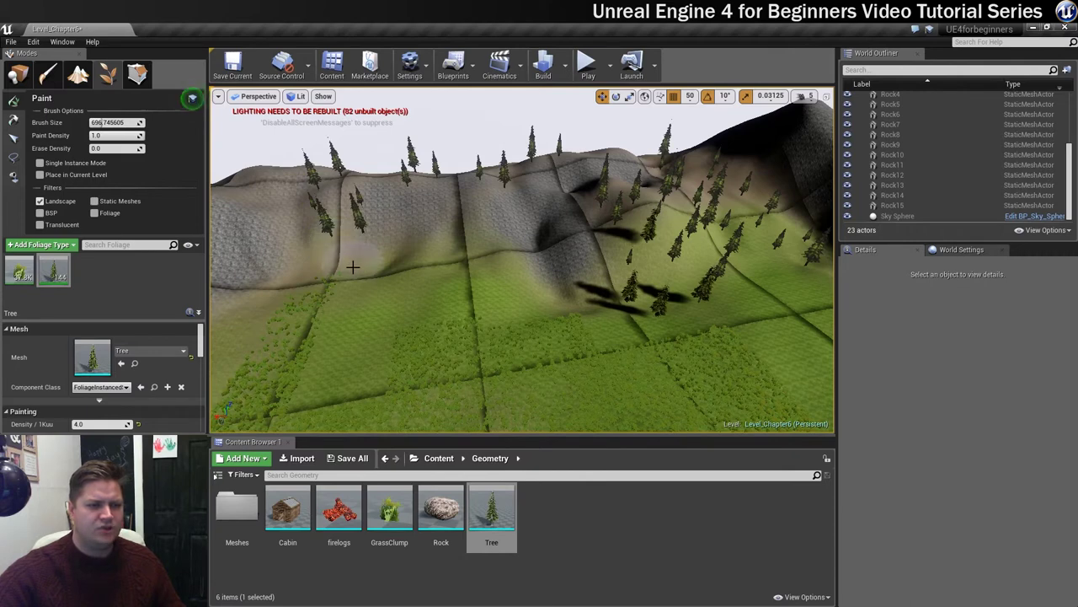
{"action": "left_click", "coordinate": [353, 267]}
{"action": "left_click", "coordinate": [359, 269]}
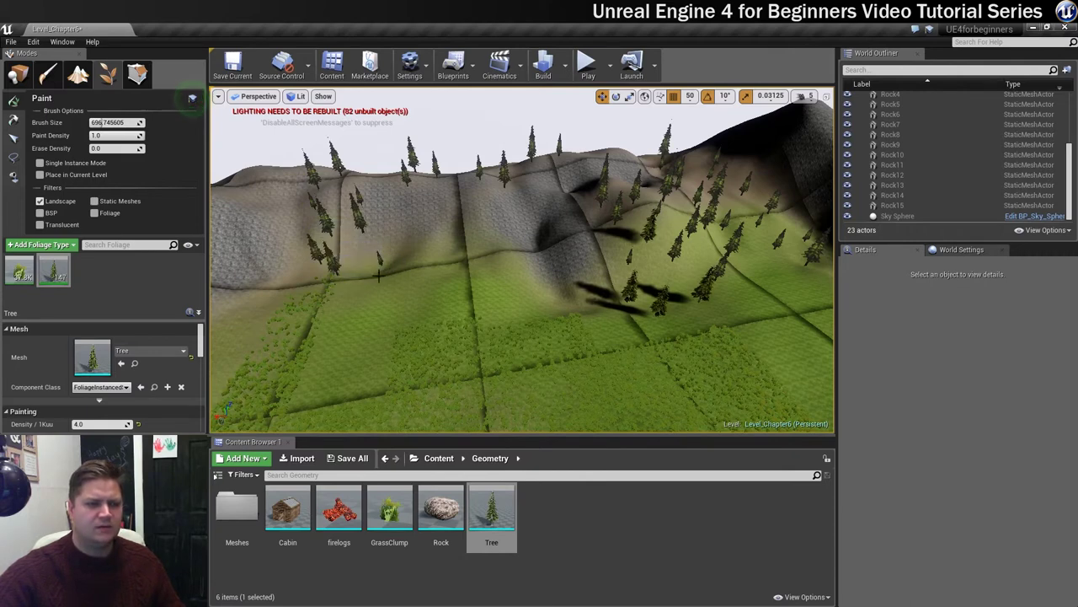
{"action": "left_click", "coordinate": [463, 250]}
{"action": "mouse_move", "coordinate": [508, 270]}
{"action": "left_mouse_down"}
{"action": "mouse_move", "coordinate": [489, 281]}
{"action": "mouse_move", "coordinate": [450, 267]}
{"action": "mouse_move", "coordinate": [460, 272]}
{"action": "left_mouse_up"}
Add trees to the adjoining brown hilltop and along the grass edge below the grey rock faces.
{"action": "right_click_drag", "start_coordinate": [460, 272], "coordinate": [467, 191]}
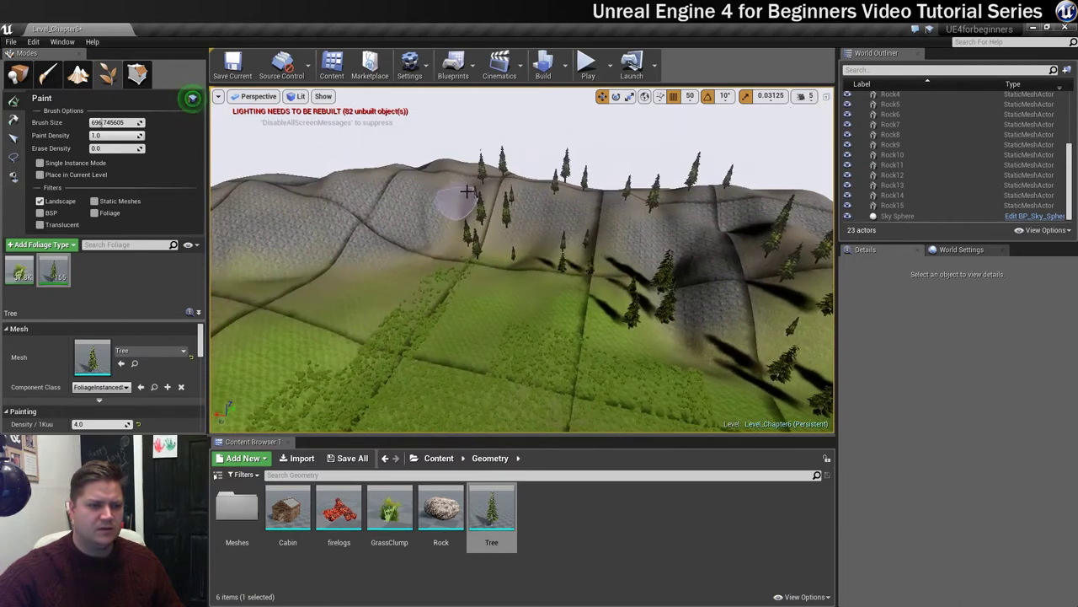
{"action": "left_click_drag", "start_coordinate": [451, 177], "coordinate": [417, 172]}
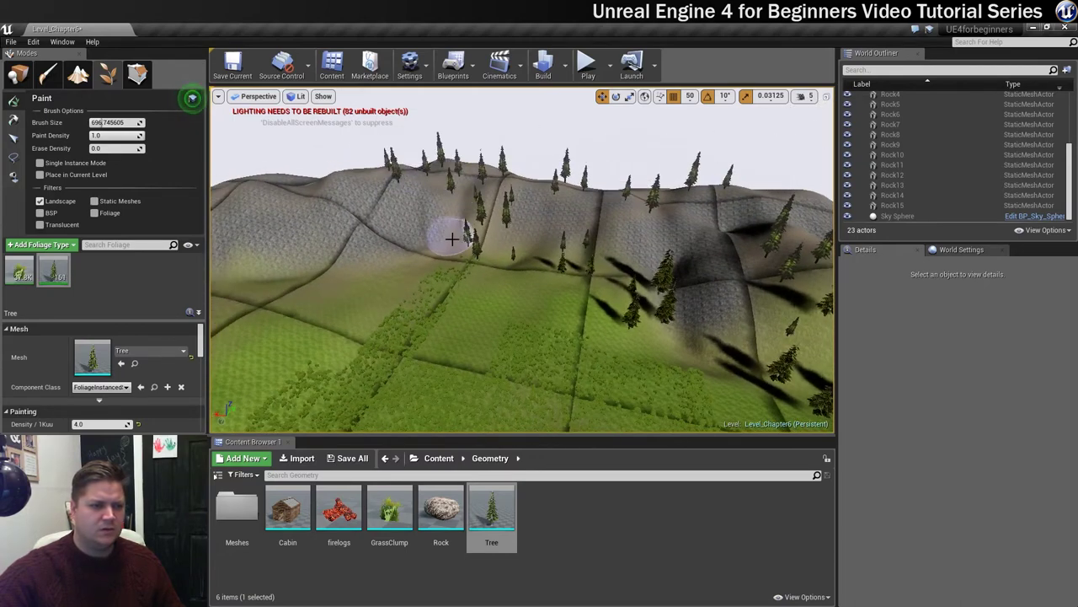
{"action": "right_click_drag", "start_coordinate": [429, 255], "coordinate": [470, 268]}
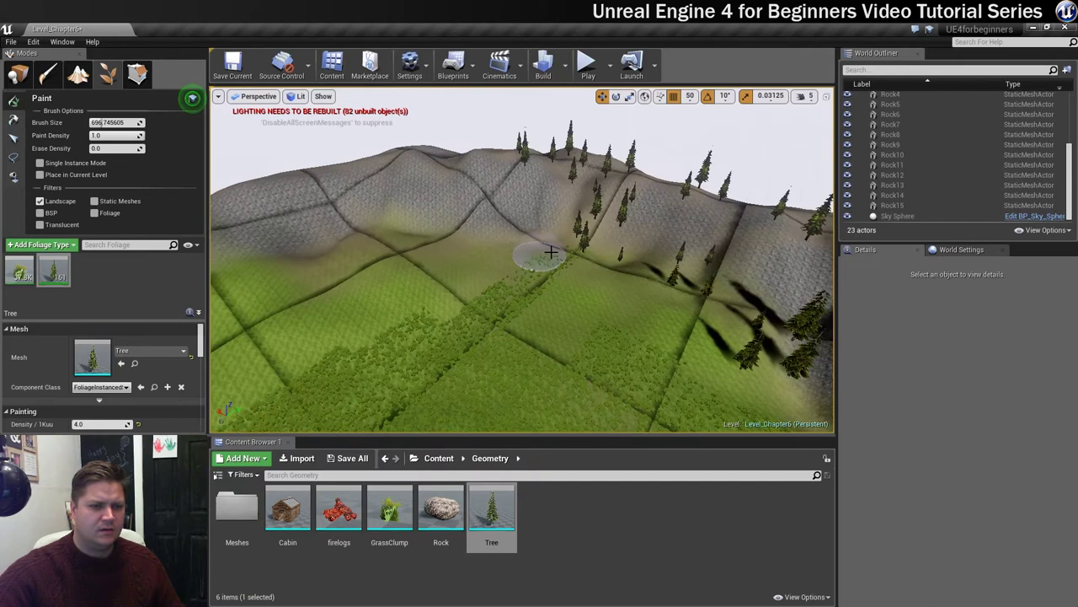
{"action": "mouse_move", "coordinate": [551, 251]}
{"action": "left_mouse_down"}
{"action": "mouse_move", "coordinate": [393, 253]}
{"action": "mouse_move", "coordinate": [407, 234]}
{"action": "left_mouse_up"}
Close the ring of trees by painting the remaining green gap and foothills below the grey mountains.
{"action": "right_click_drag", "start_coordinate": [464, 221], "coordinate": [491, 204]}
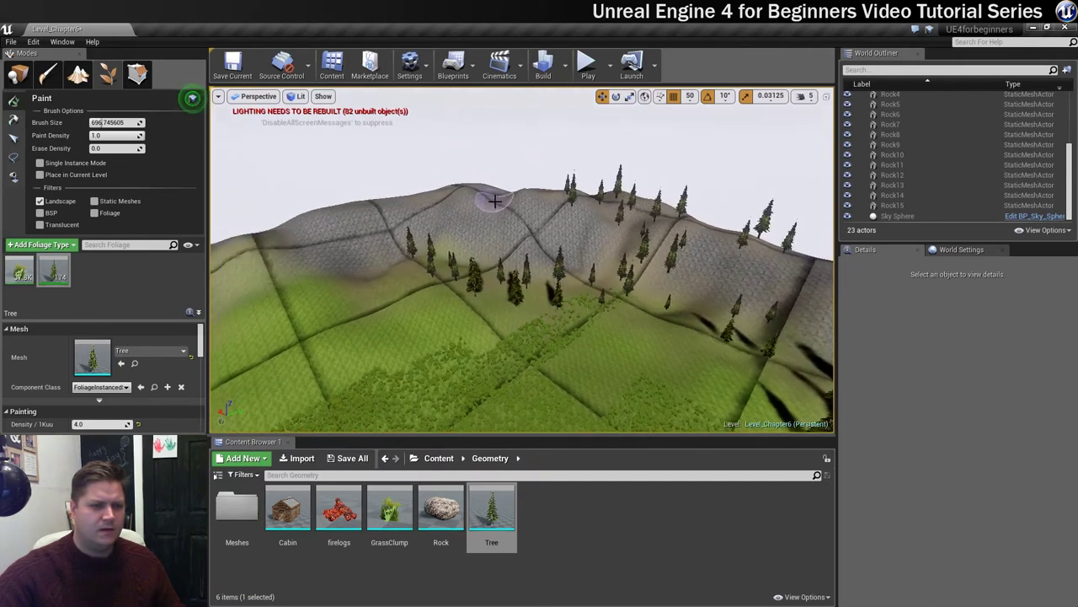
{"action": "right_click_drag", "start_coordinate": [387, 283], "coordinate": [413, 264]}
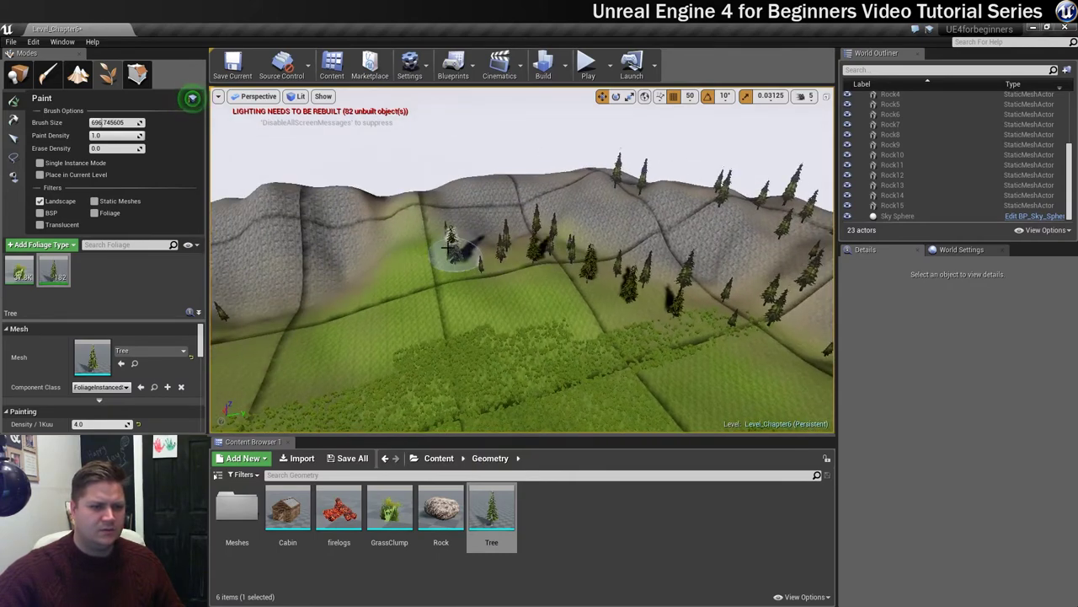
{"action": "mouse_move", "coordinate": [448, 247]}
{"action": "left_mouse_down"}
{"action": "mouse_move", "coordinate": [416, 221]}
{"action": "mouse_move", "coordinate": [419, 208]}
{"action": "left_mouse_up"}
{"action": "right_click_drag", "start_coordinate": [470, 249], "coordinate": [455, 263]}
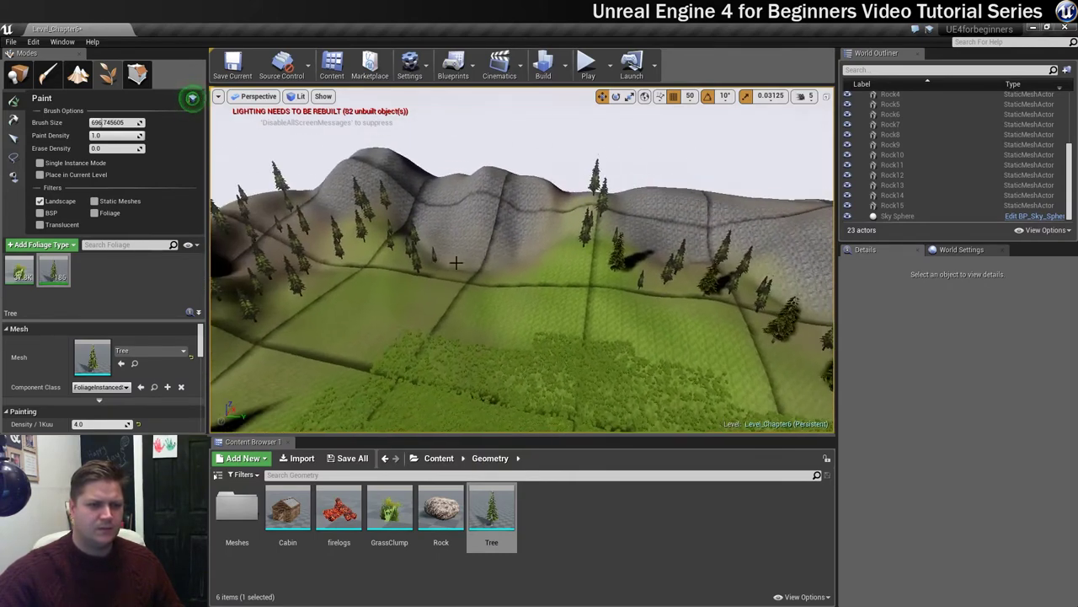
{"action": "mouse_move", "coordinate": [546, 294]}
{"action": "left_mouse_down"}
{"action": "mouse_move", "coordinate": [472, 299]}
{"action": "mouse_move", "coordinate": [428, 287]}
{"action": "left_mouse_up"}
Enlarge the foliage brush to a size of 1246.745605 over the valley around the cabin.
{"action": "mouse_move", "coordinate": [512, 347]}
{"action": "right_mouse_down"}
{"action": "mouse_move", "coordinate": [522, 359]}
{"action": "mouse_move", "coordinate": [556, 354]}
{"action": "mouse_move", "coordinate": [610, 335]}
{"action": "right_mouse_up"}
{"action": "key", "text": "s"}
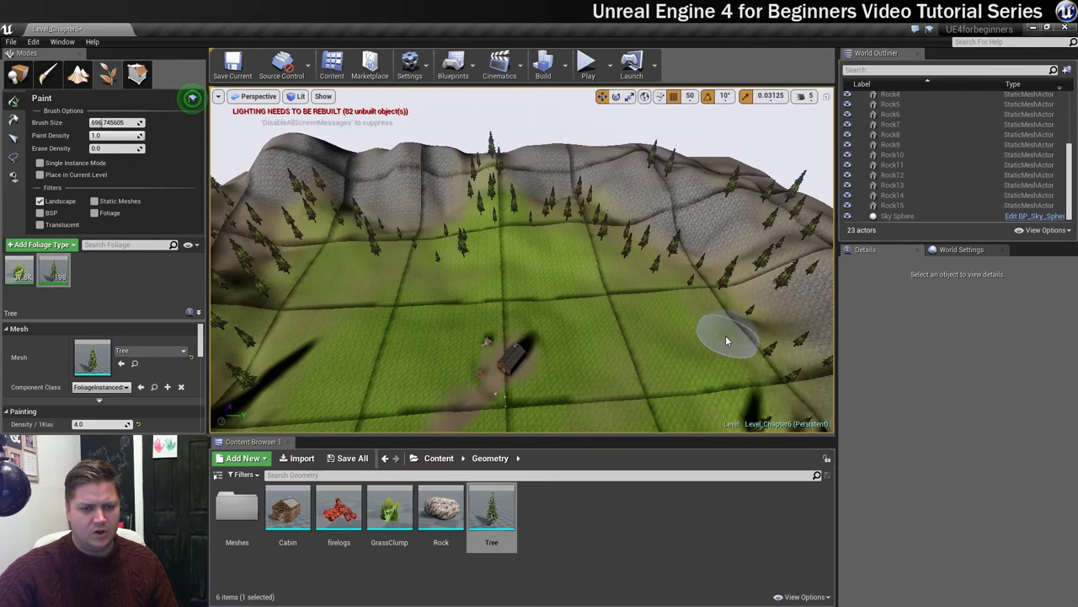
{"action": "key", "text": "bracketright"}
{"action": "key", "text": "bracketright"}
{"action": "key", "text": "bracketright"}
{"action": "key", "text": "bracketright"}
{"action": "key", "text": "bracketright"}
{"action": "key", "text": "bracketright"}
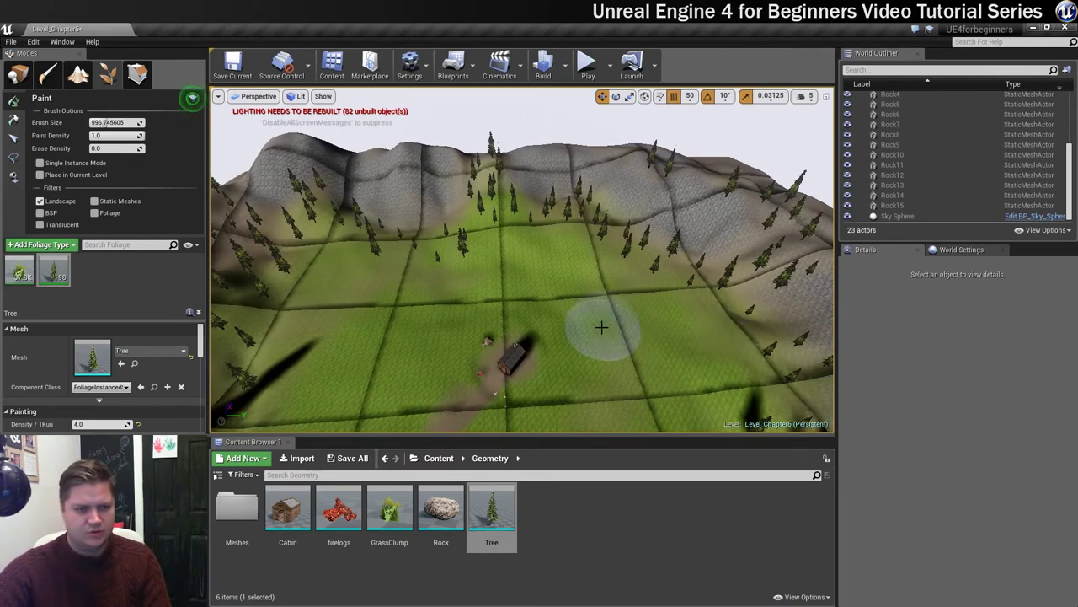
{"action": "key", "text": "bracketright"}
Paint a wide band of trees across the grassland beside and behind the cabin, leaving the cabin's clearing free.
{"action": "left_click", "coordinate": [716, 361]}
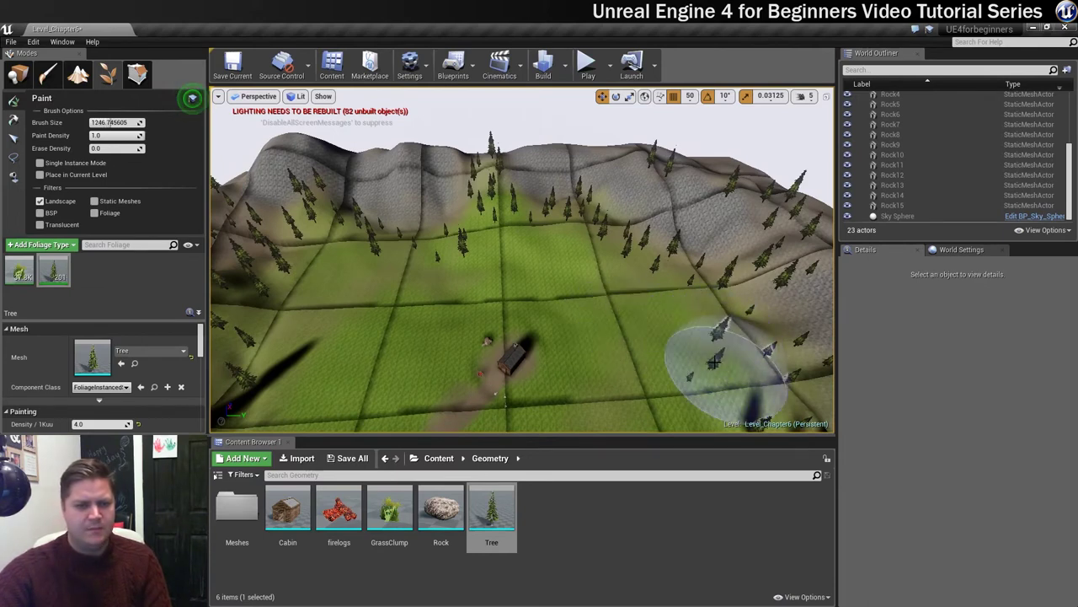
{"action": "mouse_move", "coordinate": [714, 360]}
{"action": "left_mouse_down"}
{"action": "mouse_move", "coordinate": [590, 272]}
{"action": "mouse_move", "coordinate": [518, 251]}
{"action": "left_mouse_up"}
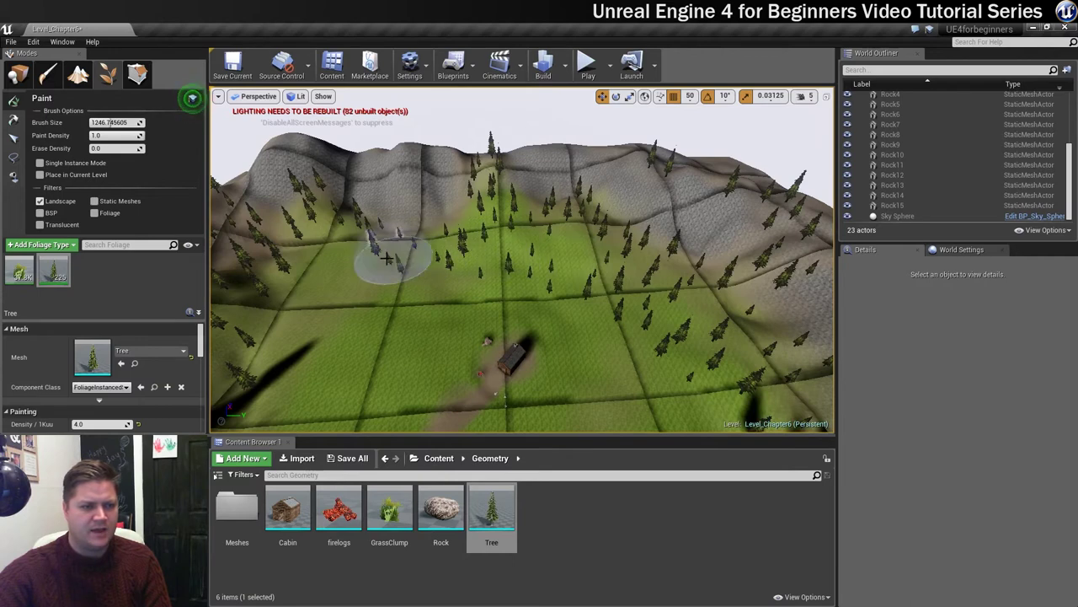
{"action": "mouse_move", "coordinate": [386, 258]}
{"action": "left_mouse_down"}
{"action": "mouse_move", "coordinate": [326, 265]}
{"action": "mouse_move", "coordinate": [379, 302]}
{"action": "mouse_move", "coordinate": [533, 282]}
{"action": "mouse_move", "coordinate": [564, 251]}
{"action": "left_mouse_up"}
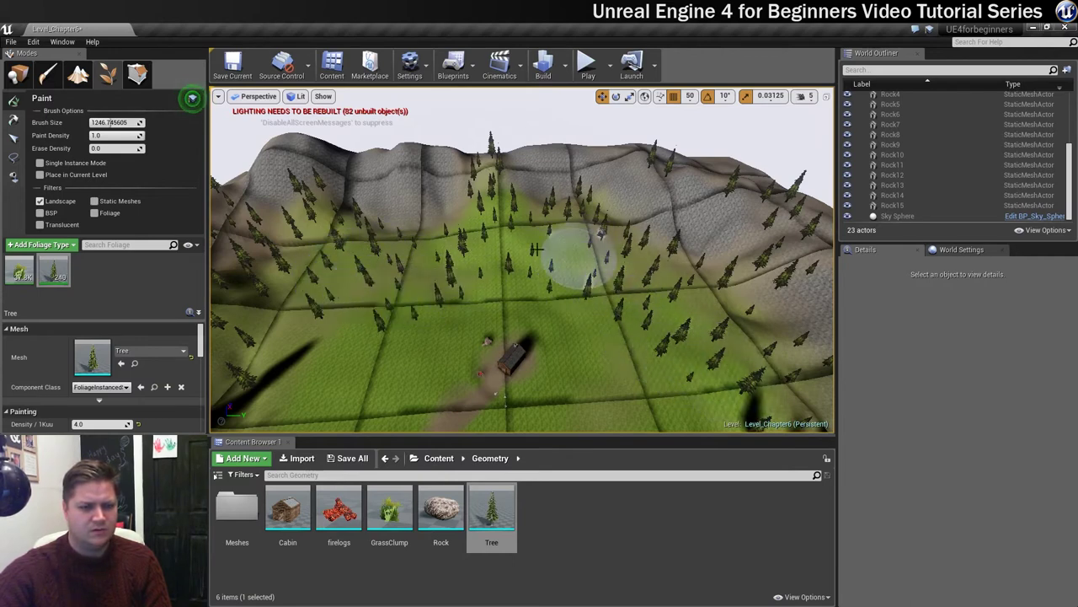
{"action": "left_click_drag", "start_coordinate": [385, 300], "coordinate": [404, 310]}
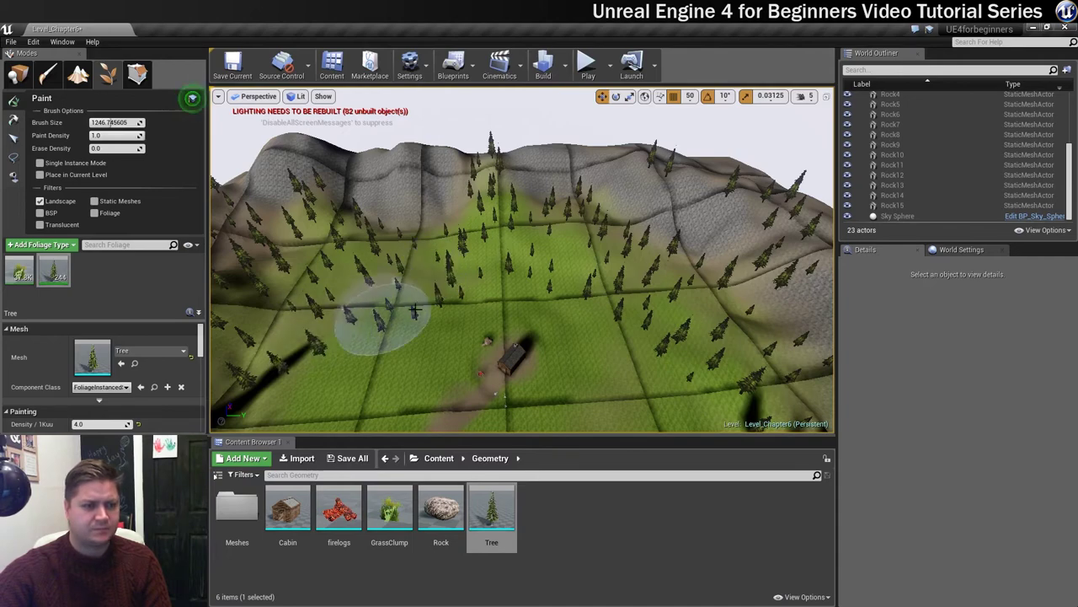
{"action": "mouse_move", "coordinate": [414, 310]}
{"action": "right_mouse_down"}
{"action": "mouse_move", "coordinate": [346, 245]}
{"action": "mouse_move", "coordinate": [237, 173]}
{"action": "mouse_move", "coordinate": [331, 260]}
{"action": "mouse_move", "coordinate": [320, 222]}
{"action": "right_mouse_up"}
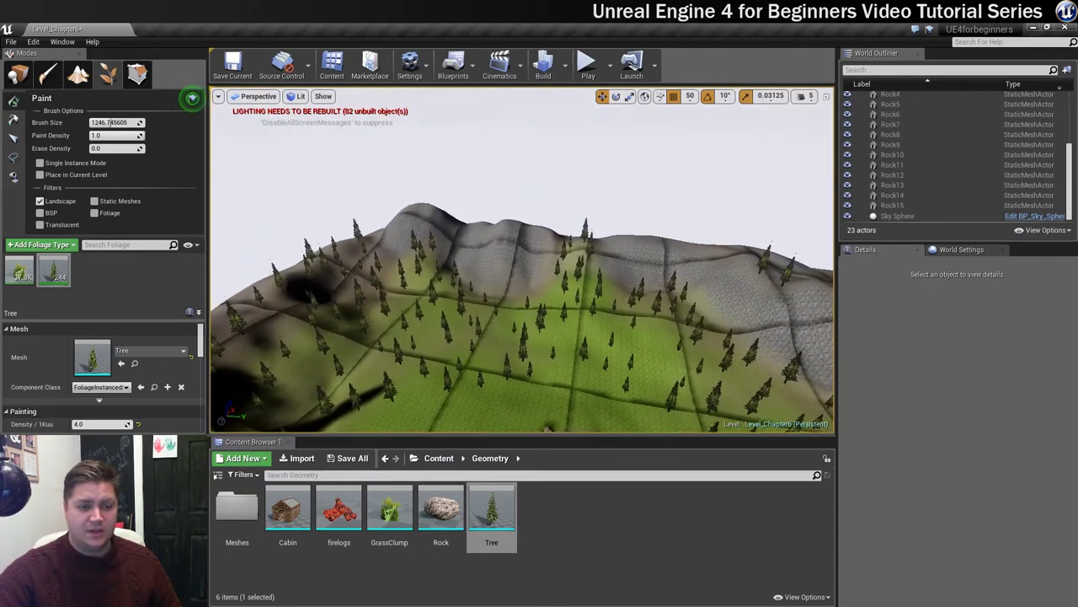
{"action": "mouse_move", "coordinate": [455, 346]}
{"action": "right_mouse_down"}
{"action": "mouse_move", "coordinate": [448, 320]}
{"action": "mouse_move", "coordinate": [439, 421]}
{"action": "right_mouse_up"}
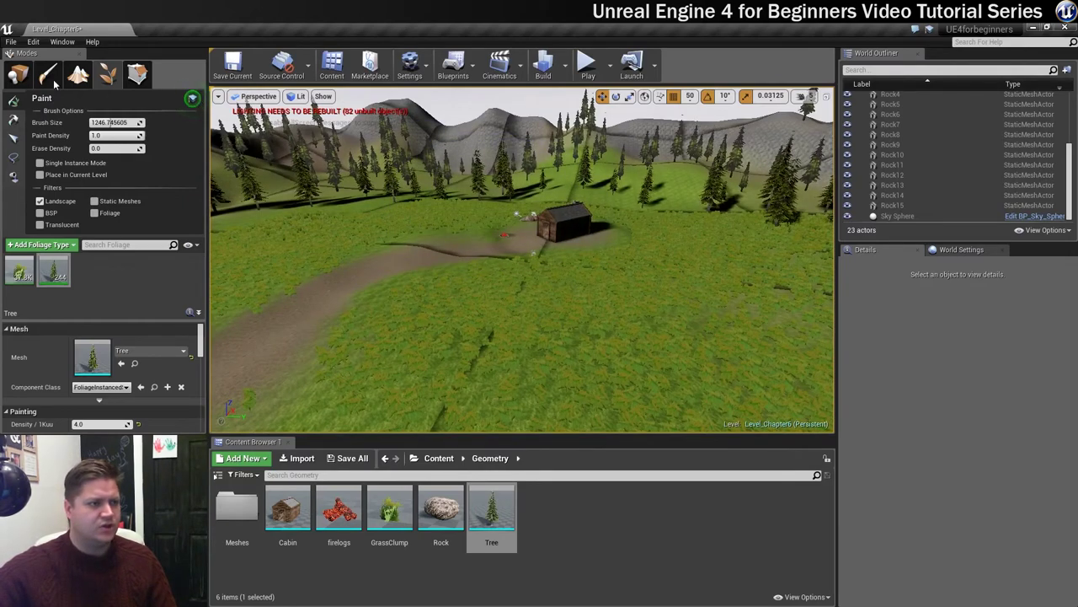
Leave foliage painting for Place mode and save all modified content, including Level_Chapter6 and the tree materials.
{"action": "left_click", "coordinate": [25, 76]}
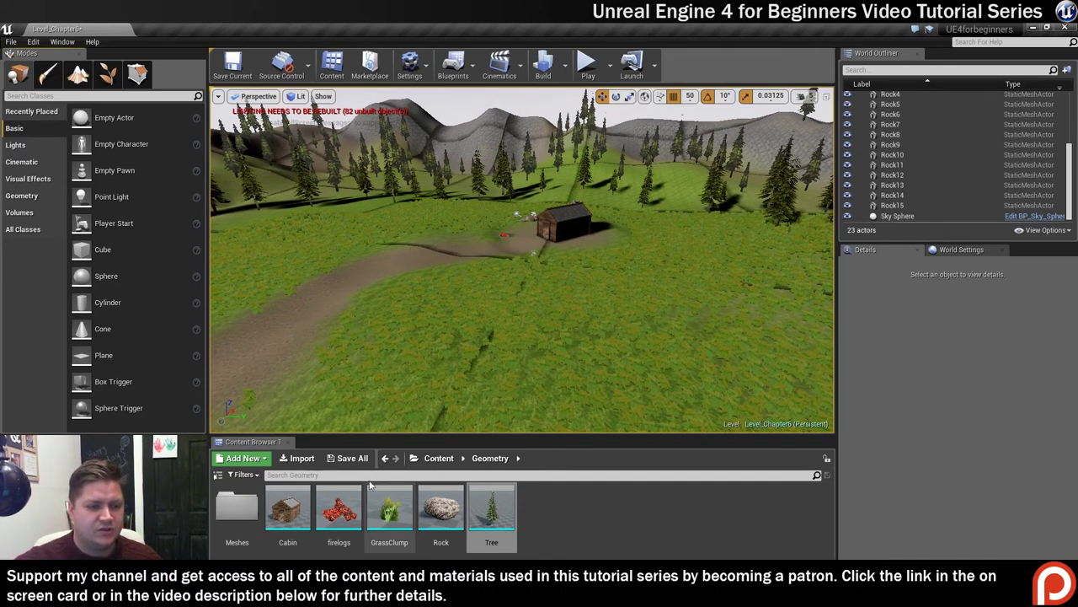
{"action": "left_click", "coordinate": [353, 457]}
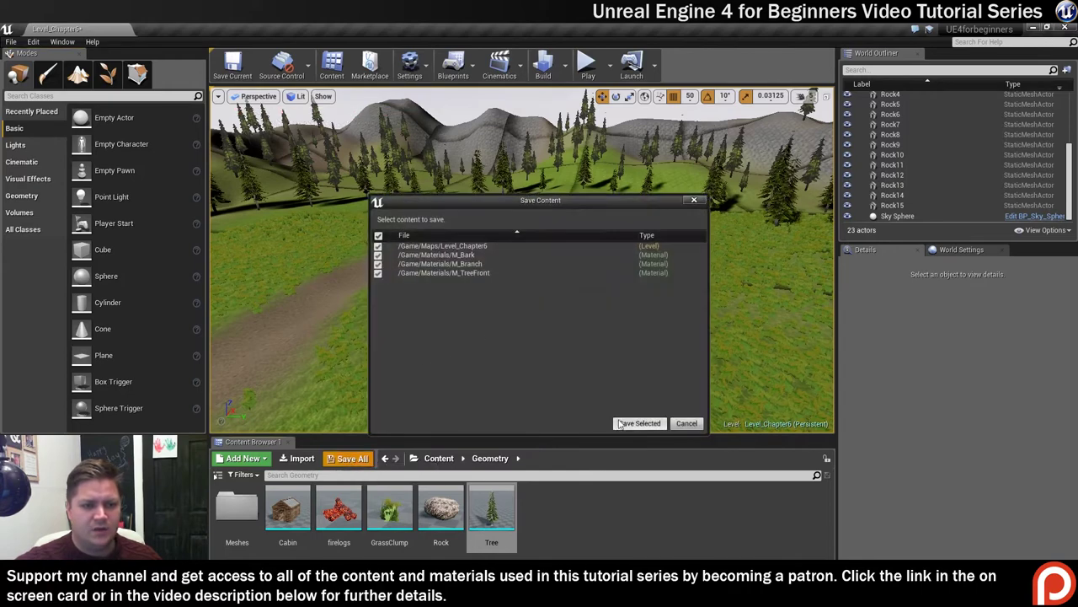
{"action": "left_click", "coordinate": [636, 423]}
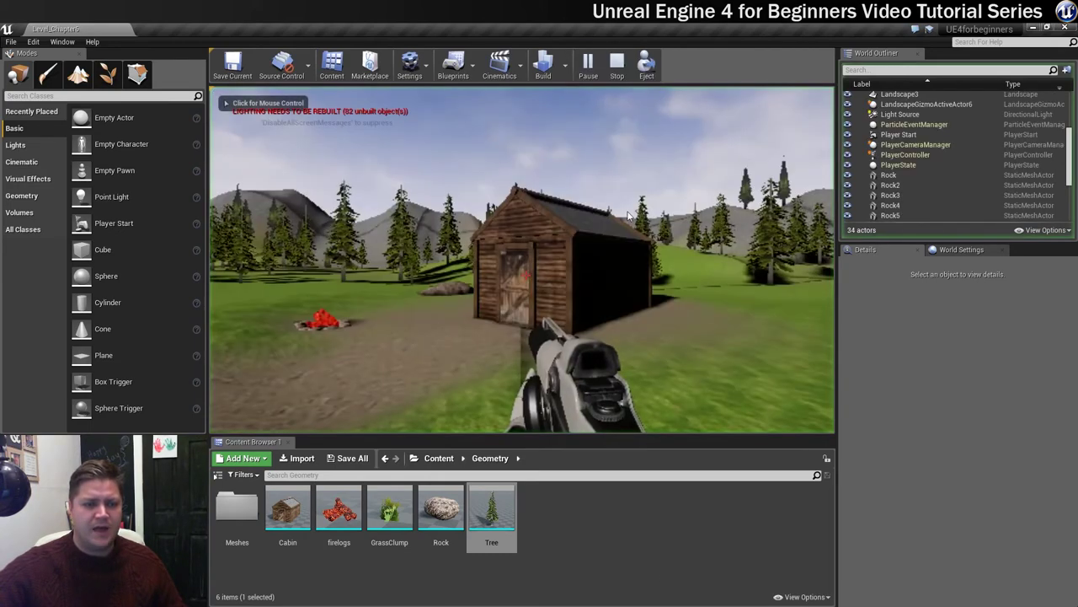
Play-test the level by walking around the cabin and into the painted trees to check their collision, and end the session.
{"action": "left_click", "coordinate": [621, 164]}
{"action": "key", "text": "w"}
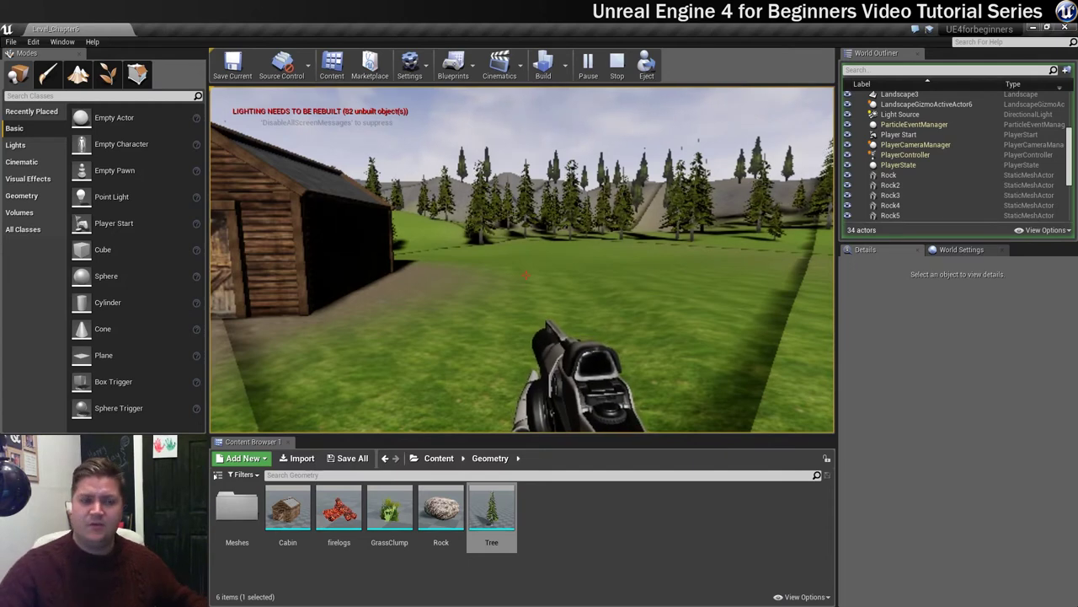
{"action": "key", "text": "s"}
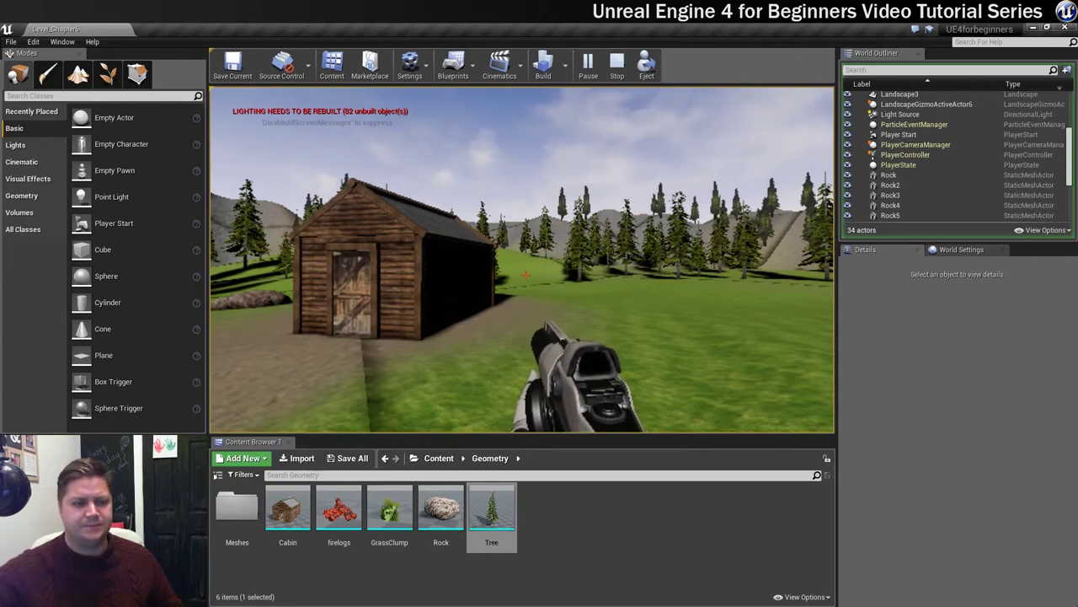
{"action": "mouse_move", "coordinate": [522, 274]}
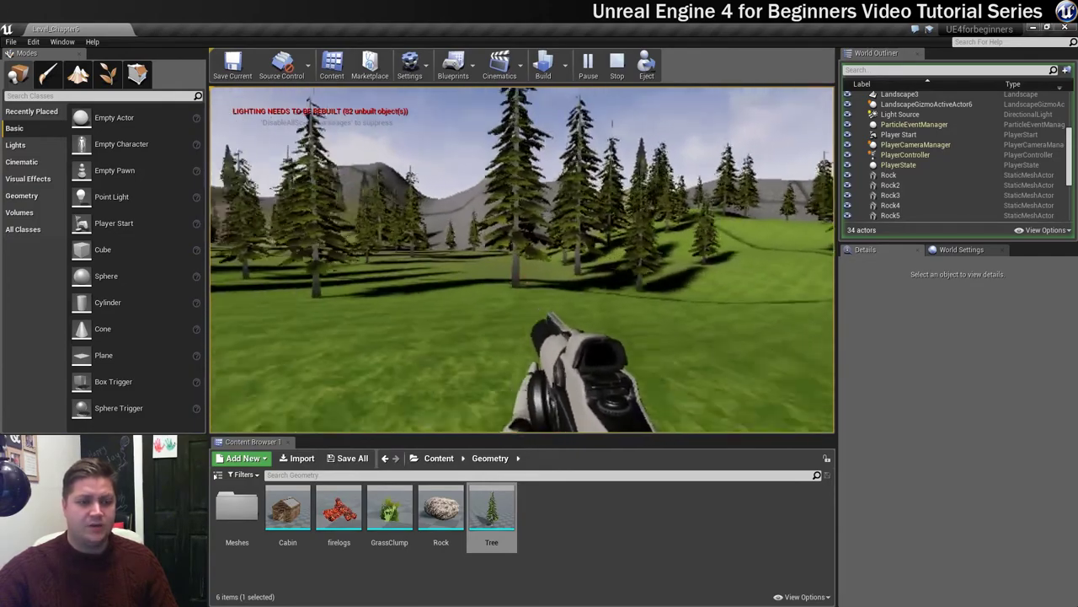
{"action": "key", "text": "w"}
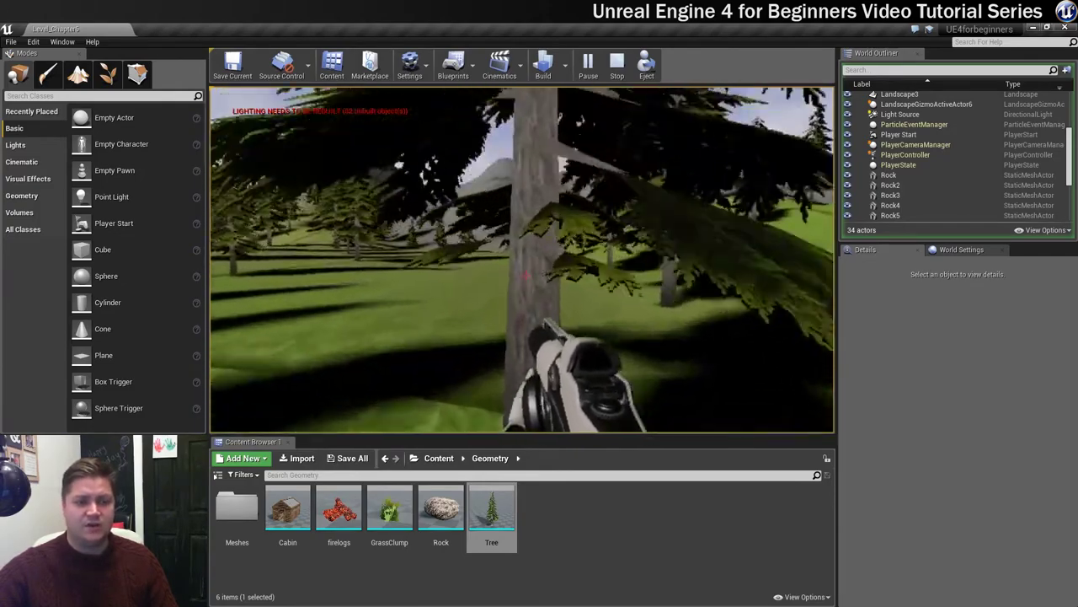
{"action": "key", "text": "s"}
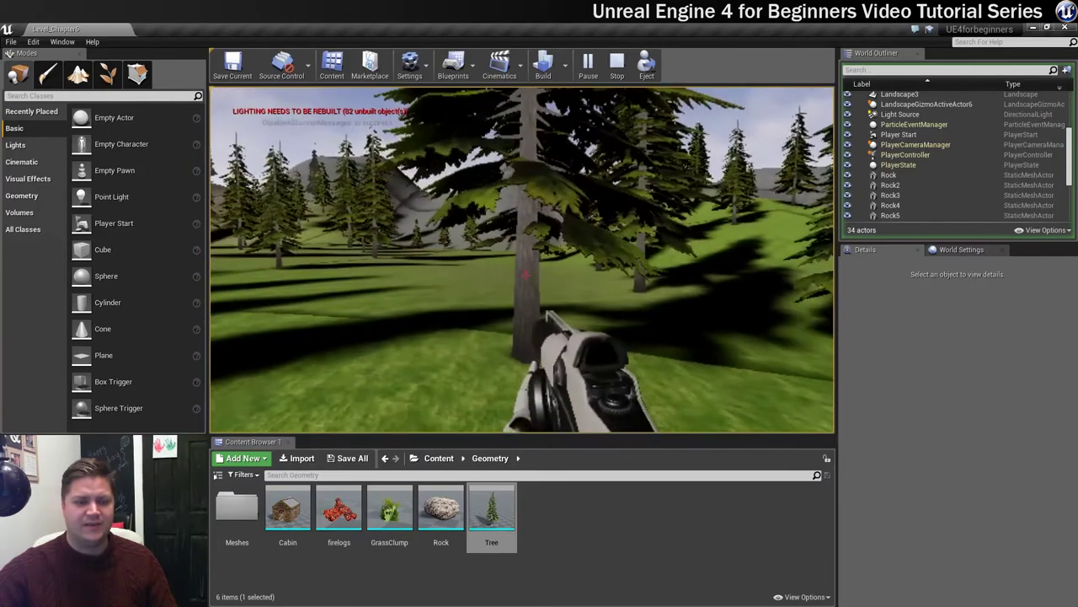
{"action": "key", "text": "w"}
{"action": "key", "text": "s"}
{"action": "key", "text": "w"}
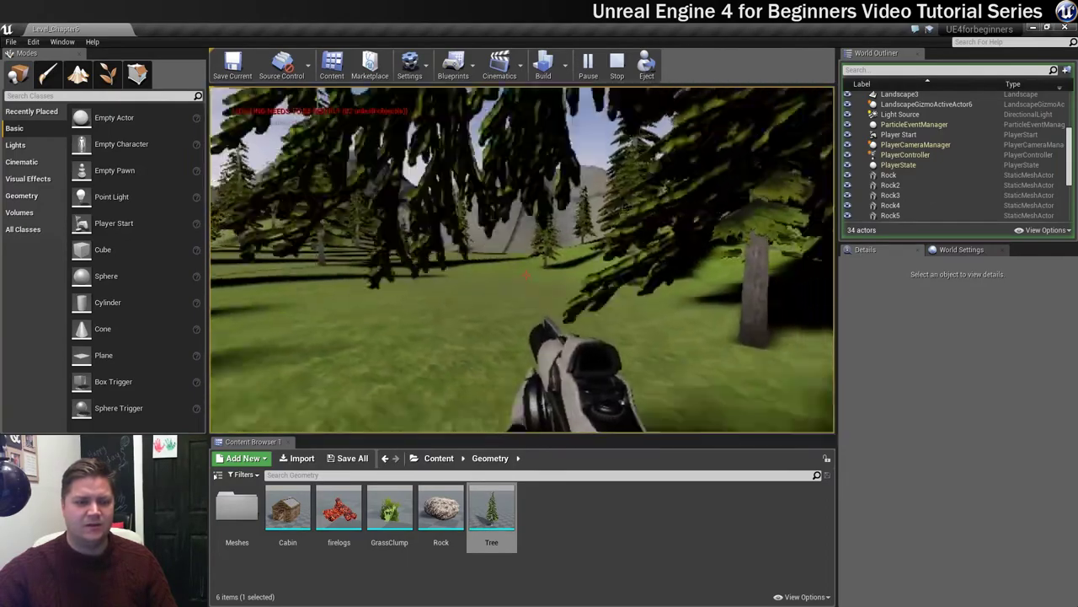
{"action": "key", "text": "s"}
{"action": "key", "text": "Escape"}
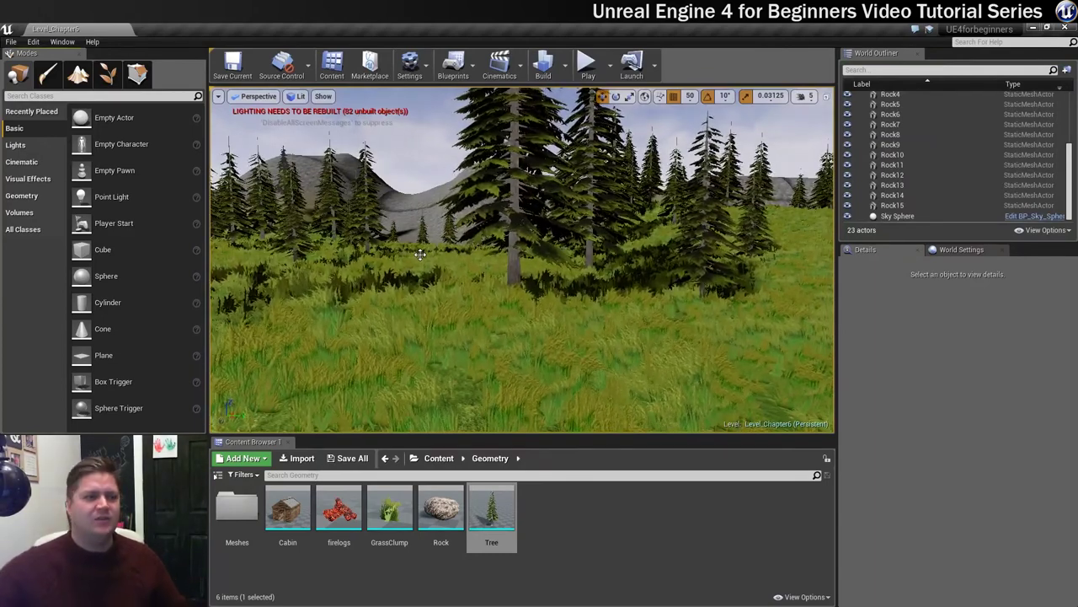
Set the Tree foliage type's collision preset to BlockAll in Foliage mode.
{"action": "left_click", "coordinate": [107, 74]}
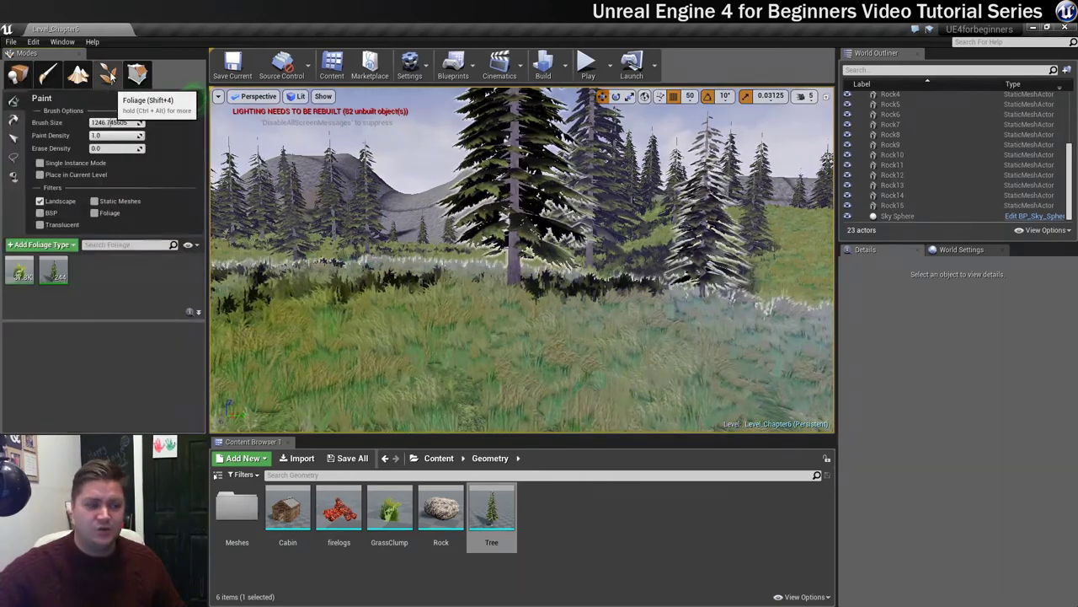
{"action": "left_click", "coordinate": [53, 269]}
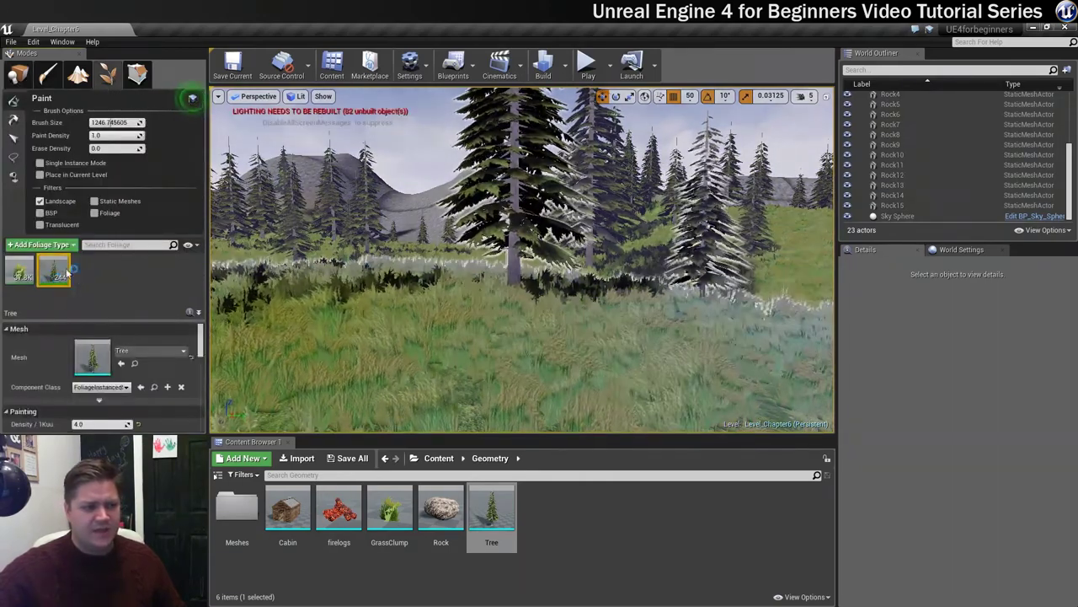
{"action": "scroll", "coordinate": [155, 371], "scroll_direction": "down", "scroll_amount": 6}
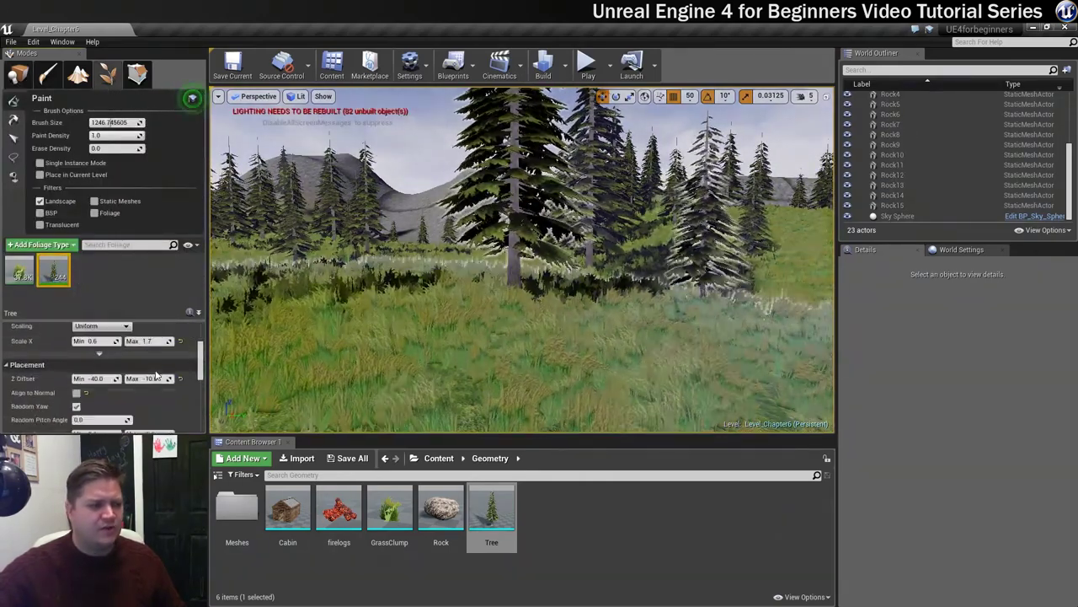
{"action": "scroll", "coordinate": [155, 374], "scroll_direction": "down", "scroll_amount": 10}
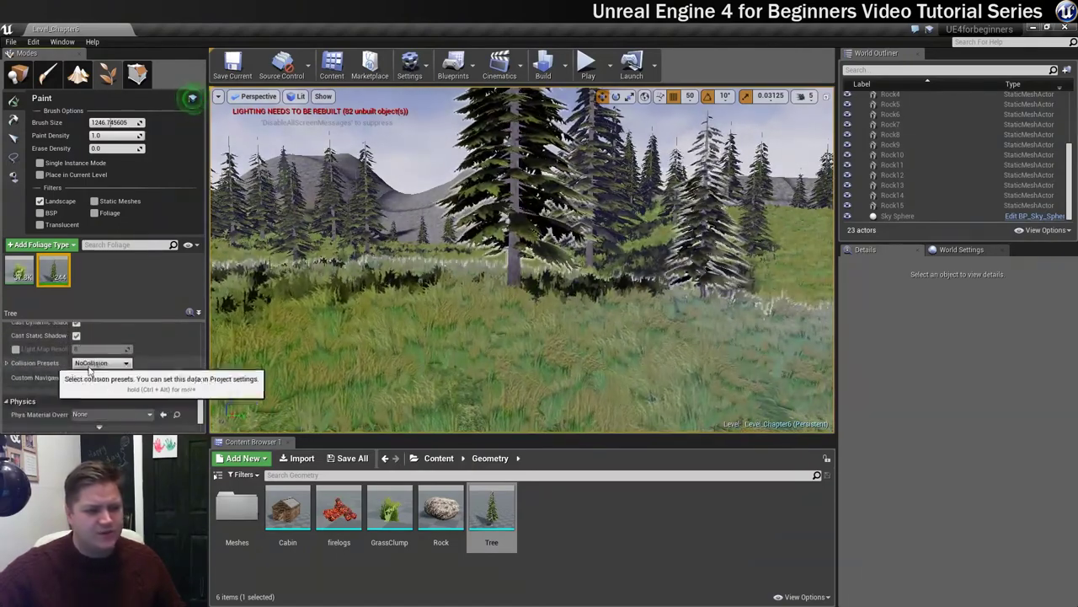
{"action": "left_click", "coordinate": [99, 364]}
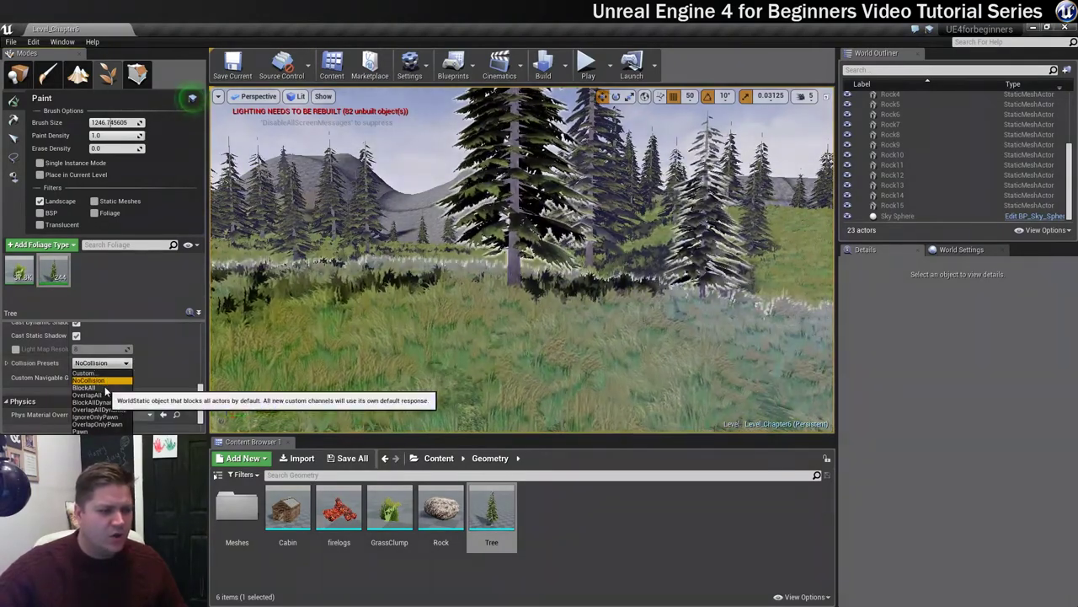
{"action": "left_click", "coordinate": [104, 387]}
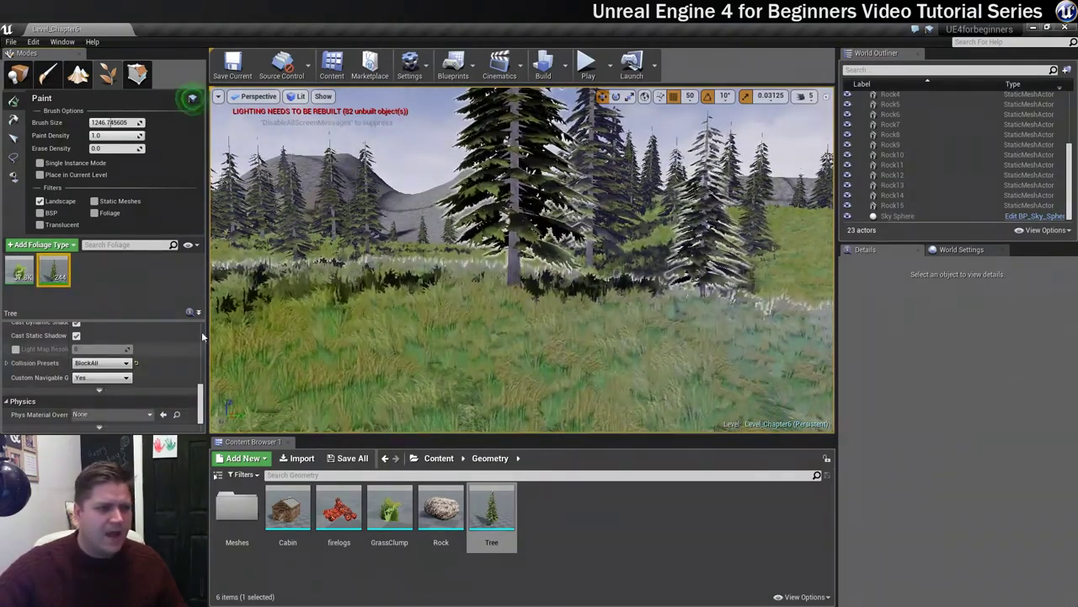
Play-test the level by walking past the cabin up to a painted tree's trunk to test its collision.
{"action": "left_click", "coordinate": [587, 69]}
{"action": "left_click", "coordinate": [574, 247]}
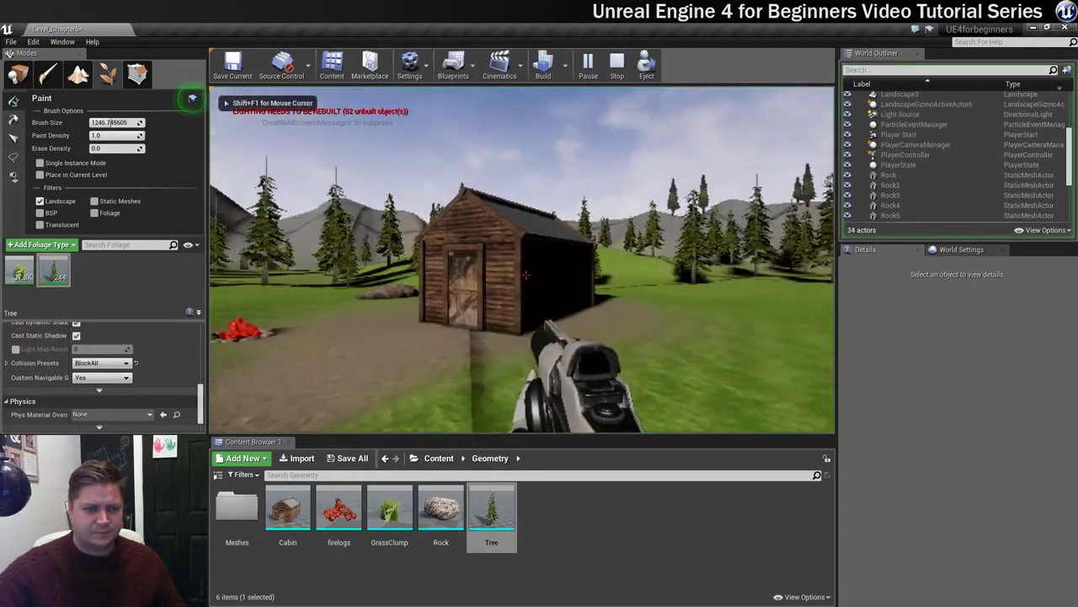
{"action": "key", "text": "w"}
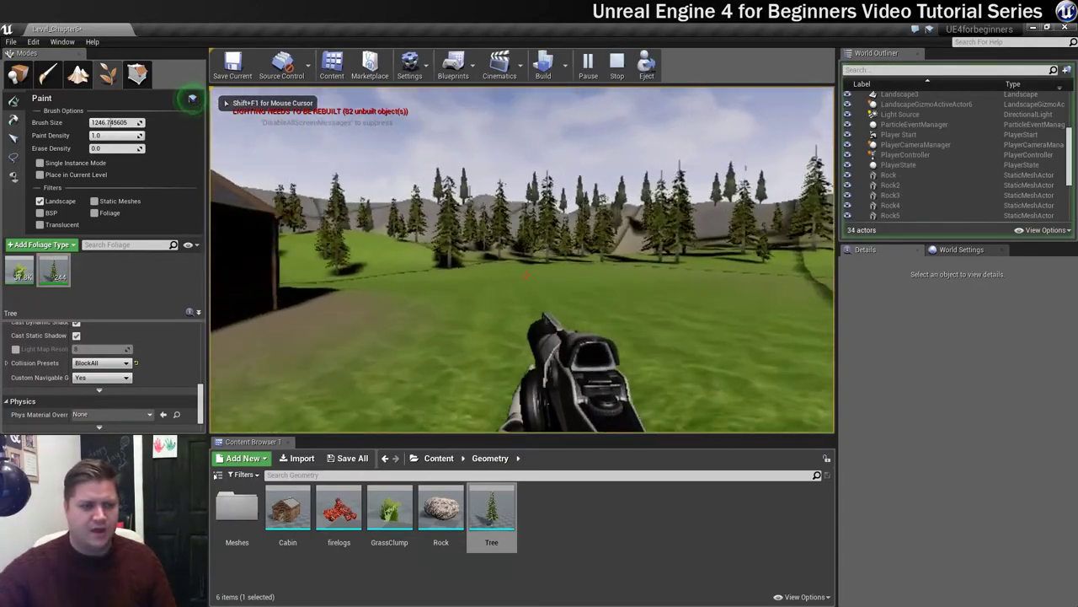
{"action": "key", "text": "w"}
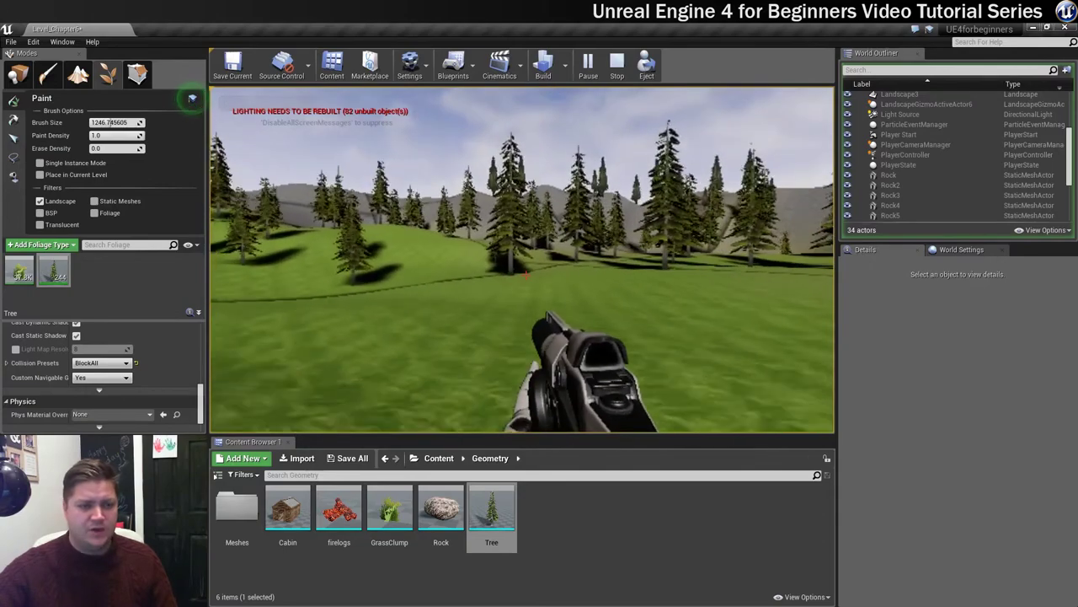
{"action": "key", "text": "w"}
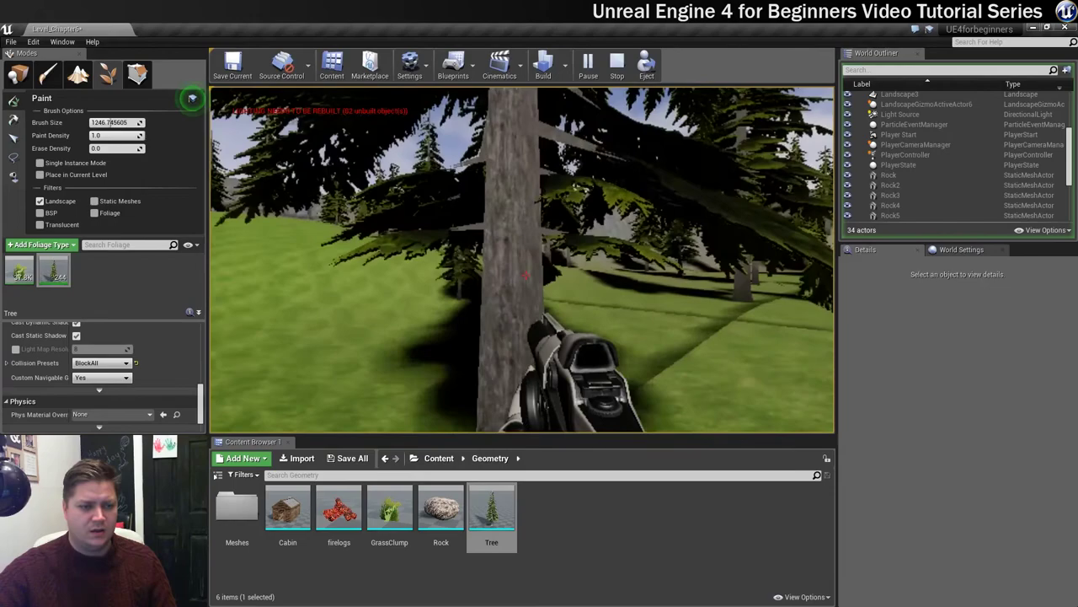
{"action": "key", "text": "d"}
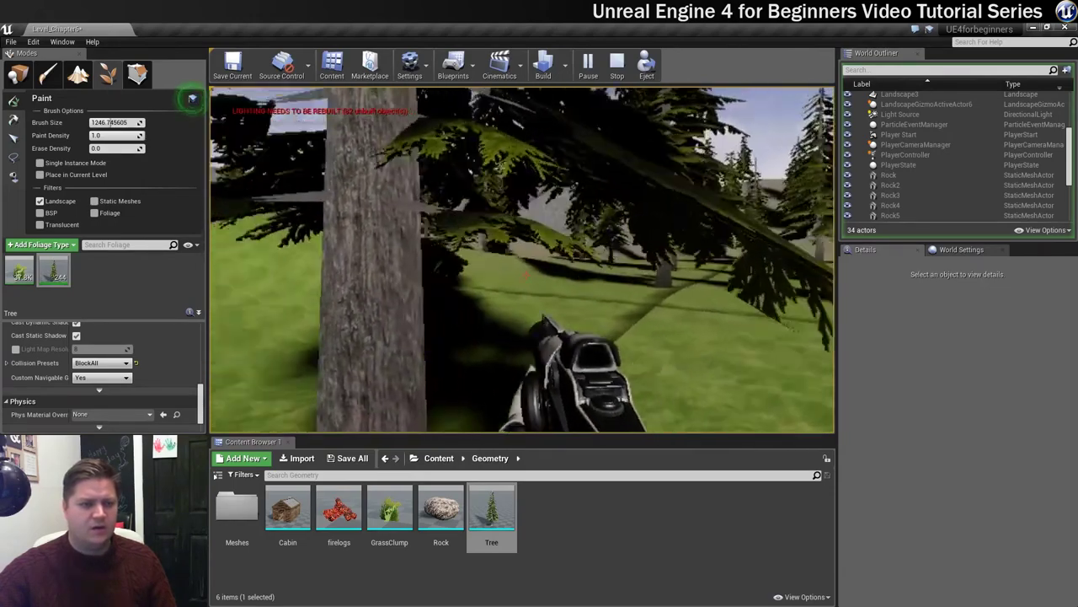